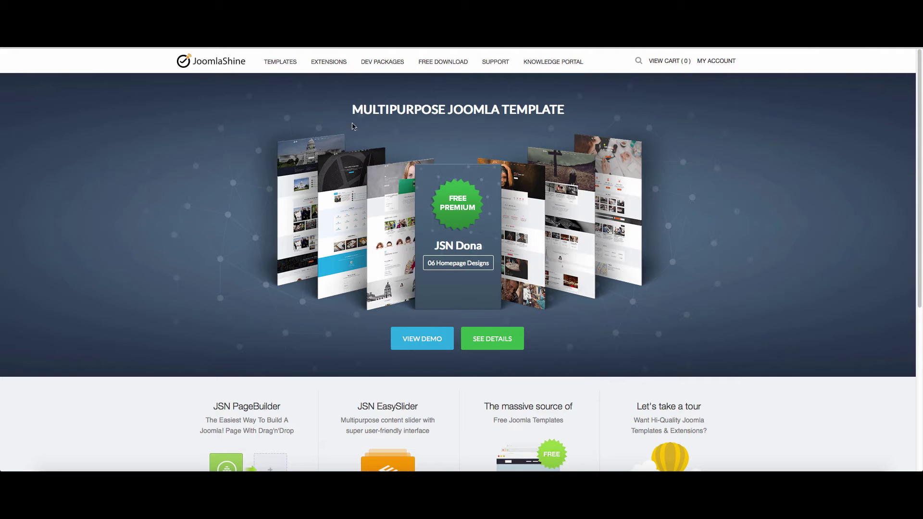
scroll(447, 214, "down", 1)
scroll(449, 211, "up", 1)
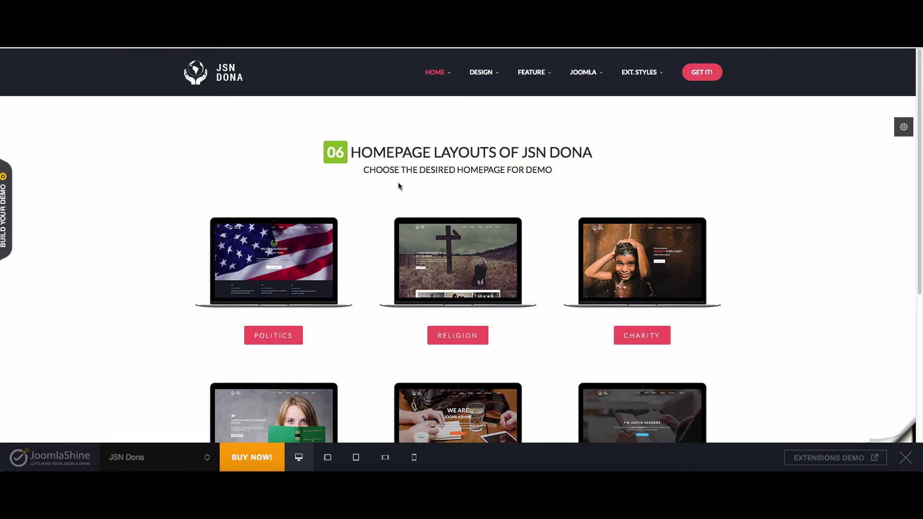
scroll(361, 278, "down", 2)
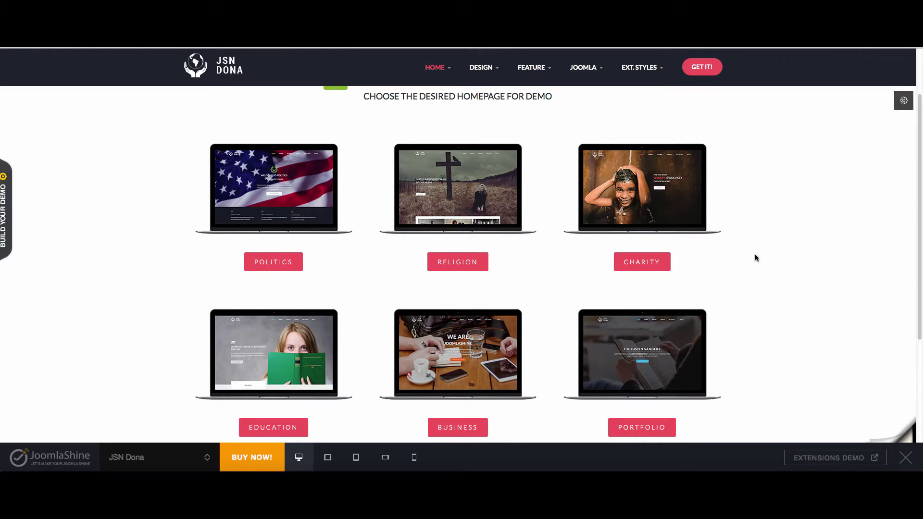
scroll(755, 257, "down", 1)
scroll(714, 246, "down", 2)
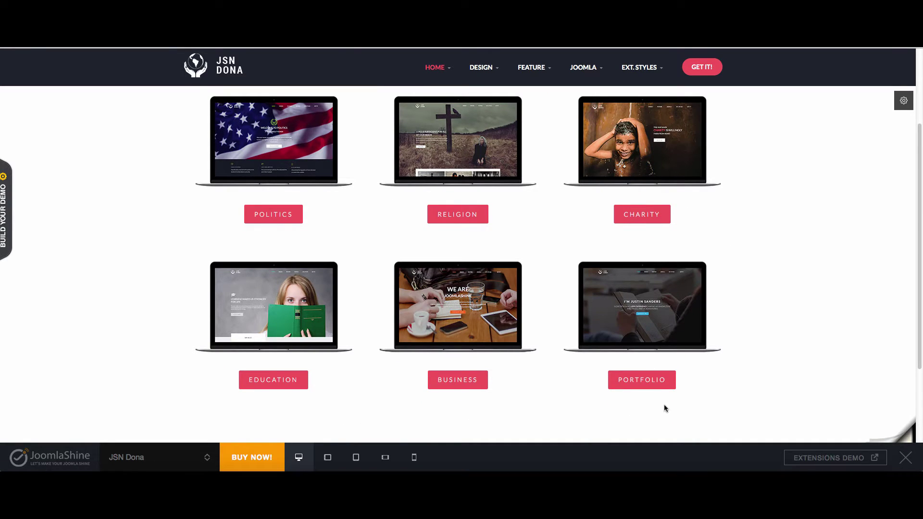
scroll(692, 383, "up", 5)
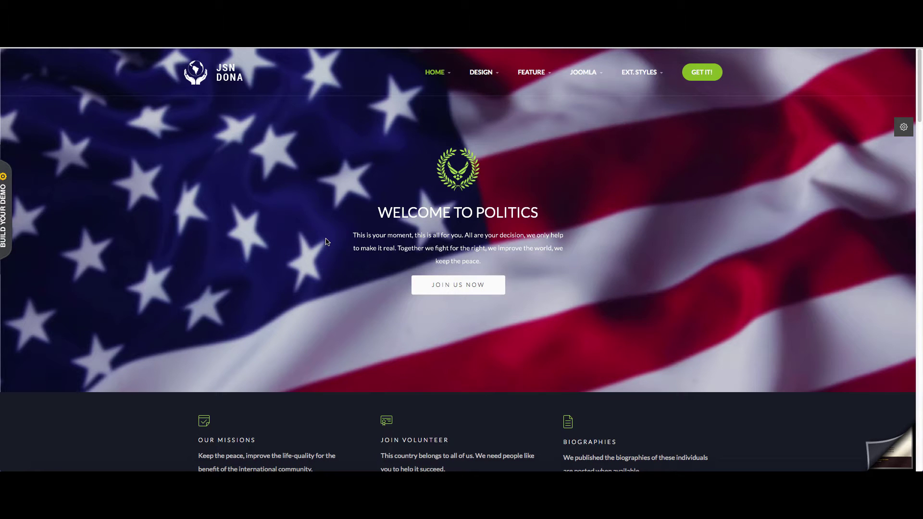
scroll(326, 241, "down", 2)
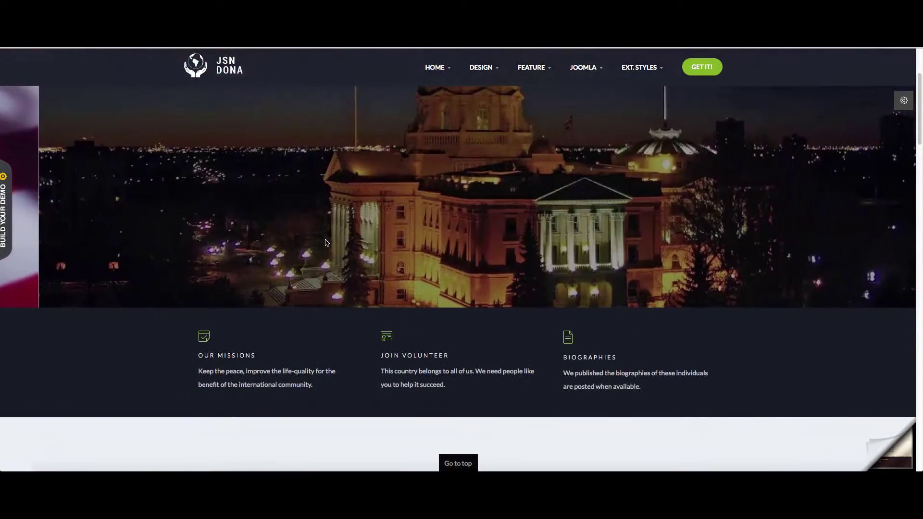
scroll(326, 244, "up", 1)
scroll(326, 242, "down", 3)
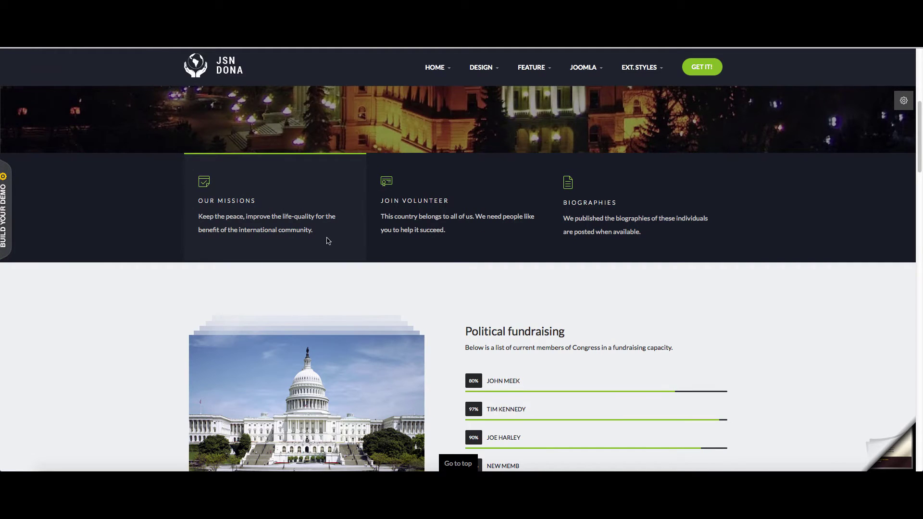
scroll(326, 240, "down", 2)
scroll(326, 240, "down", 3)
scroll(326, 241, "down", 2)
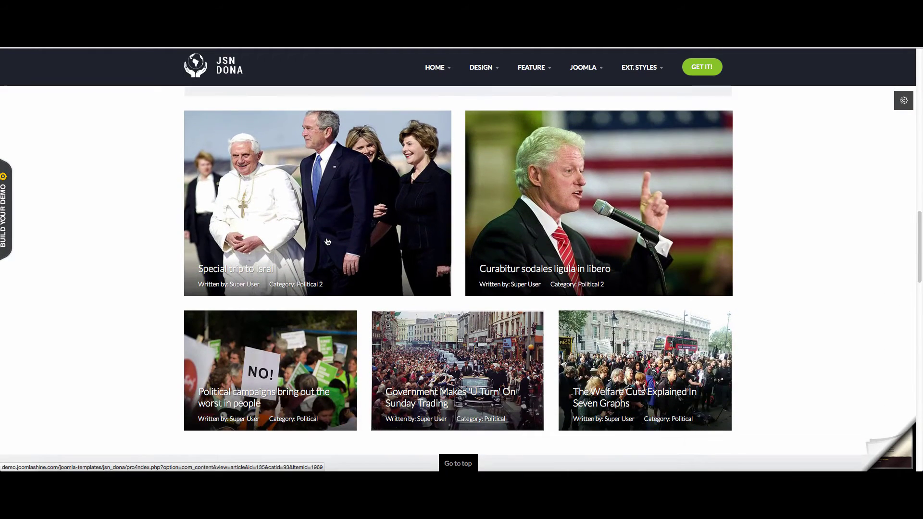
scroll(326, 241, "down", 1)
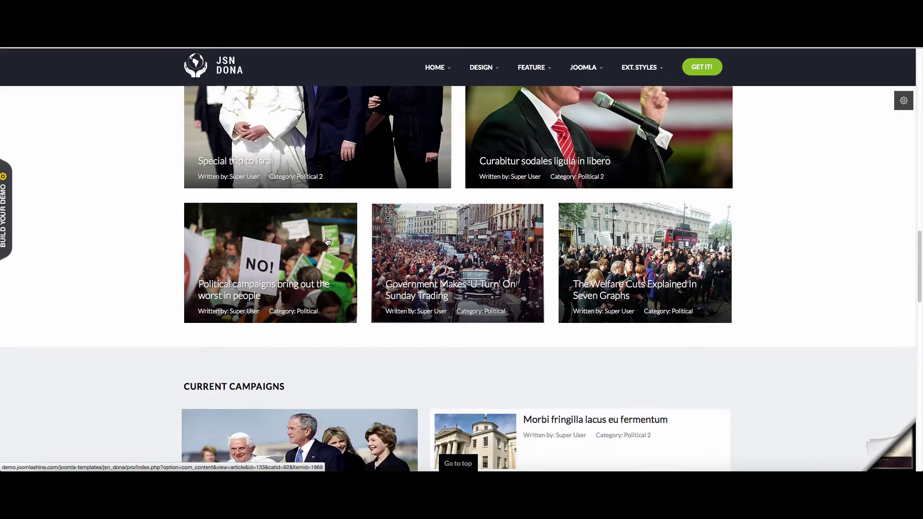
scroll(327, 241, "down", 1)
scroll(326, 238, "up", 3)
scroll(326, 238, "up", 4)
scroll(326, 242, "up", 5)
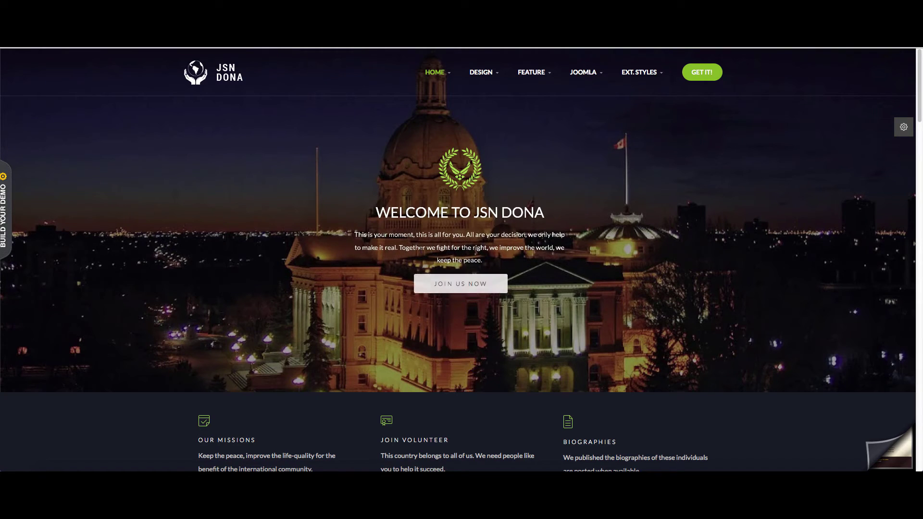
scroll(393, 257, "down", 3)
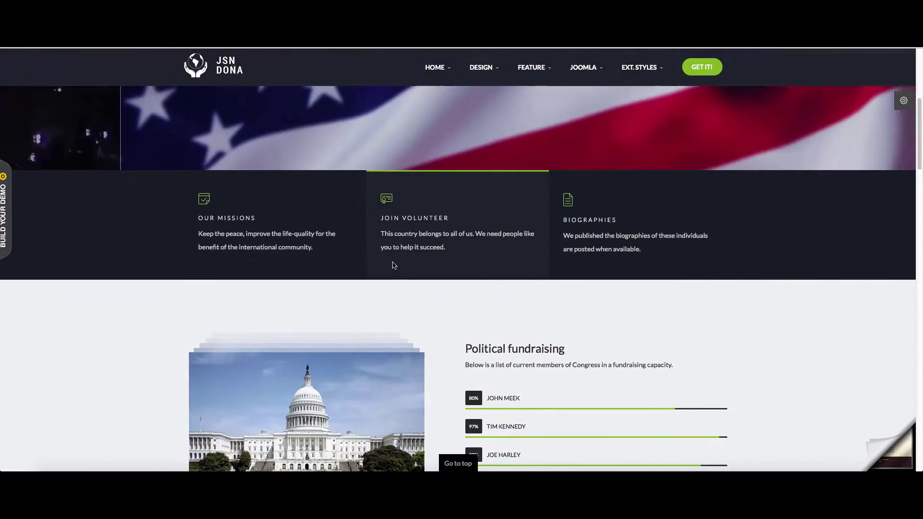
scroll(447, 269, "down", 2)
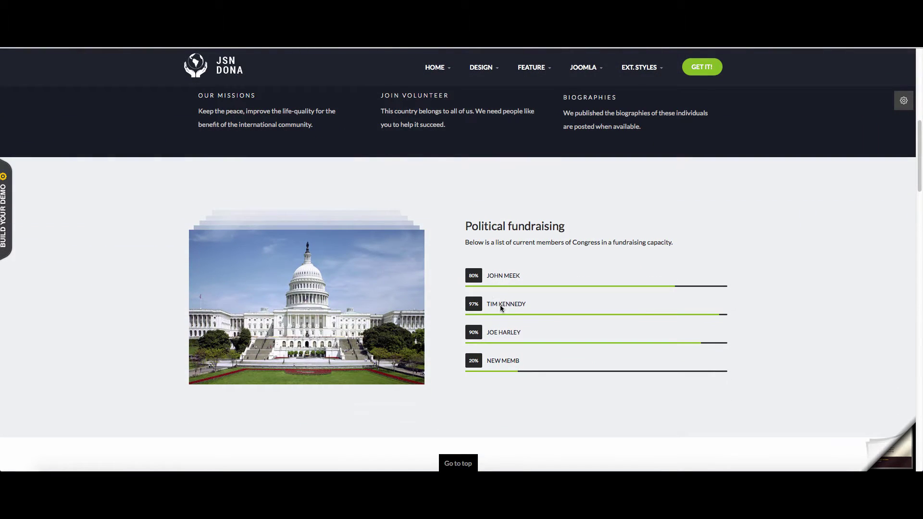
scroll(502, 308, "down", 2)
scroll(354, 305, "down", 3)
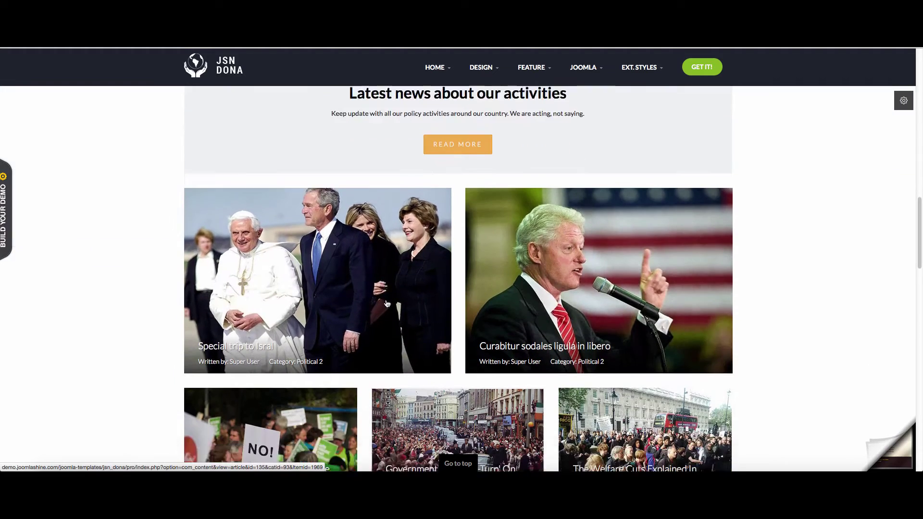
scroll(386, 304, "down", 3)
scroll(639, 310, "down", 2)
scroll(656, 300, "down", 3)
scroll(662, 304, "down", 2)
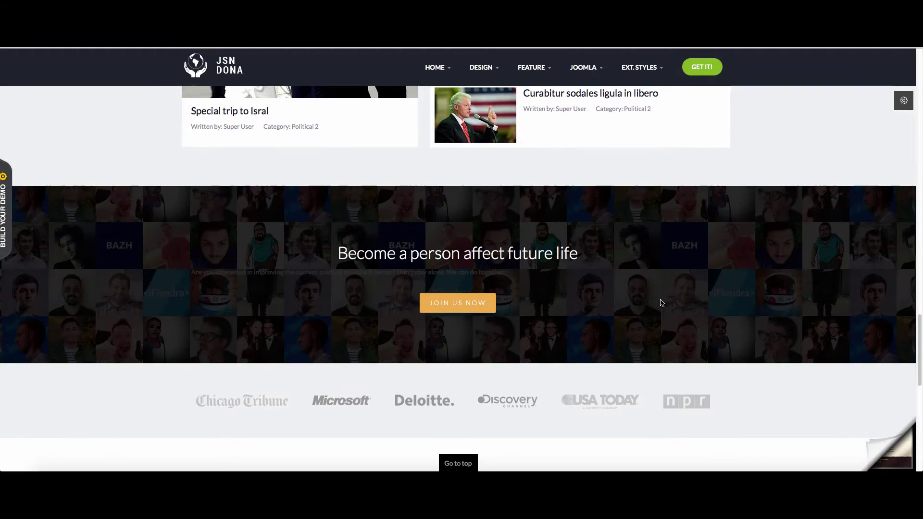
scroll(660, 303, "down", 1)
scroll(666, 304, "down", 2)
scroll(666, 304, "down", 3)
scroll(670, 308, "down", 1)
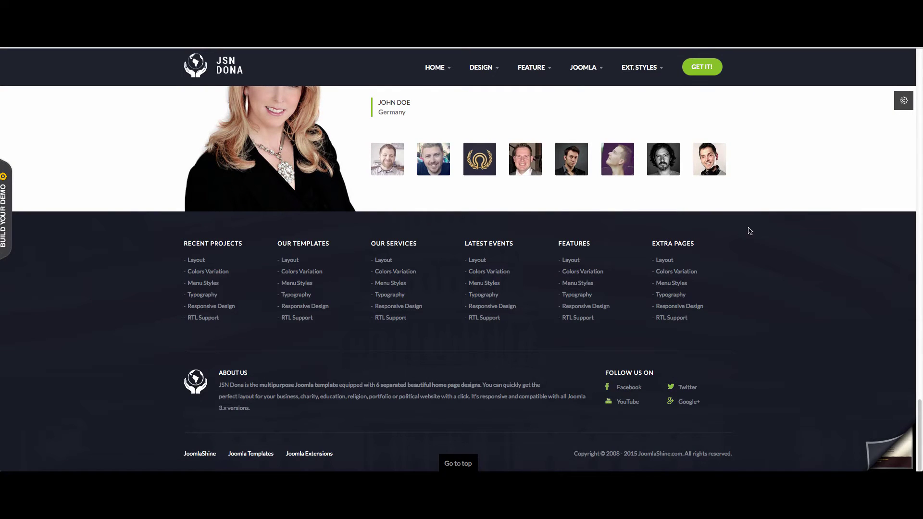
scroll(751, 226, "up", 4)
scroll(750, 223, "up", 6)
scroll(750, 222, "up", 4)
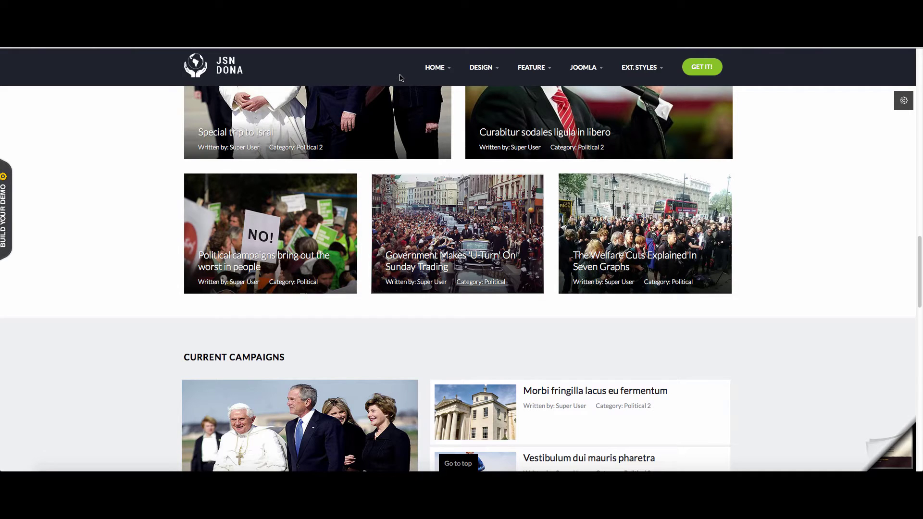
mouse_move(437, 68)
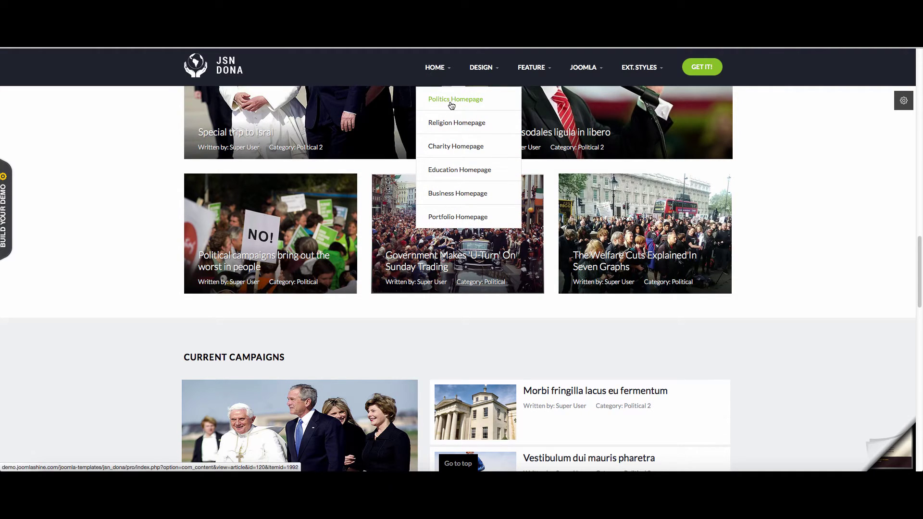
Step: Open the Religion Homepage layout from the HOME menu
left_click(458, 127)
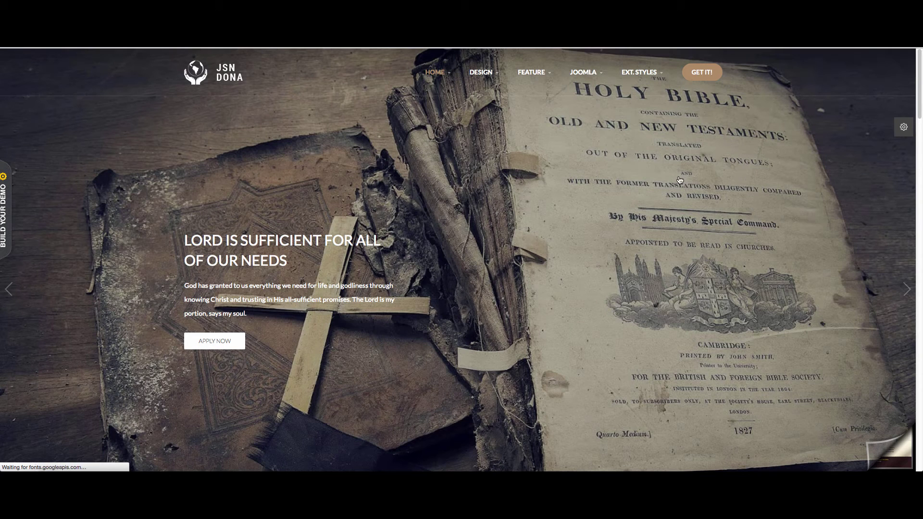
scroll(505, 232, "down", 3)
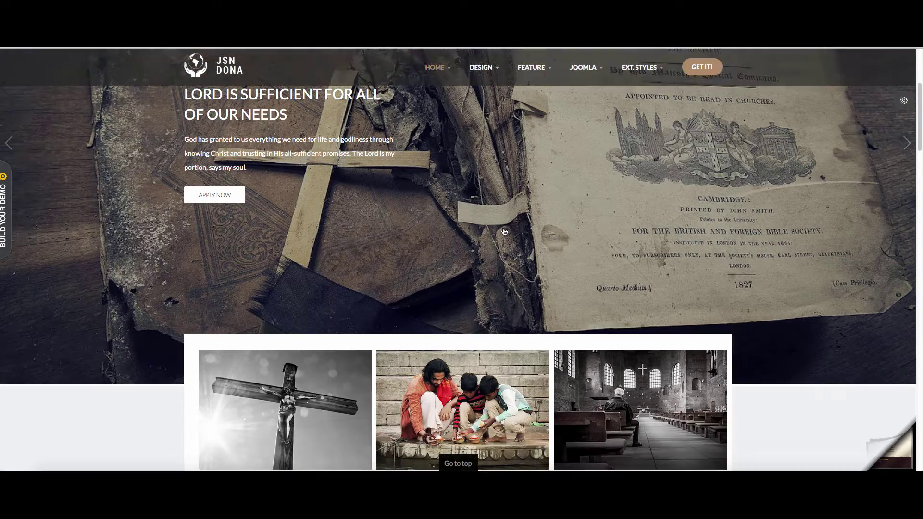
scroll(505, 231, "down", 3)
scroll(382, 226, "down", 3)
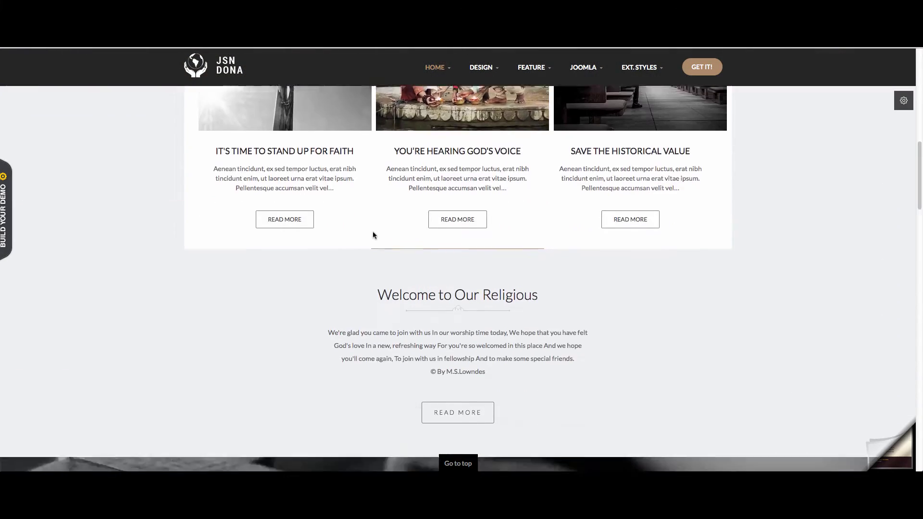
scroll(373, 232, "down", 3)
scroll(370, 235, "down", 3)
scroll(373, 237, "down", 1)
scroll(372, 238, "down", 4)
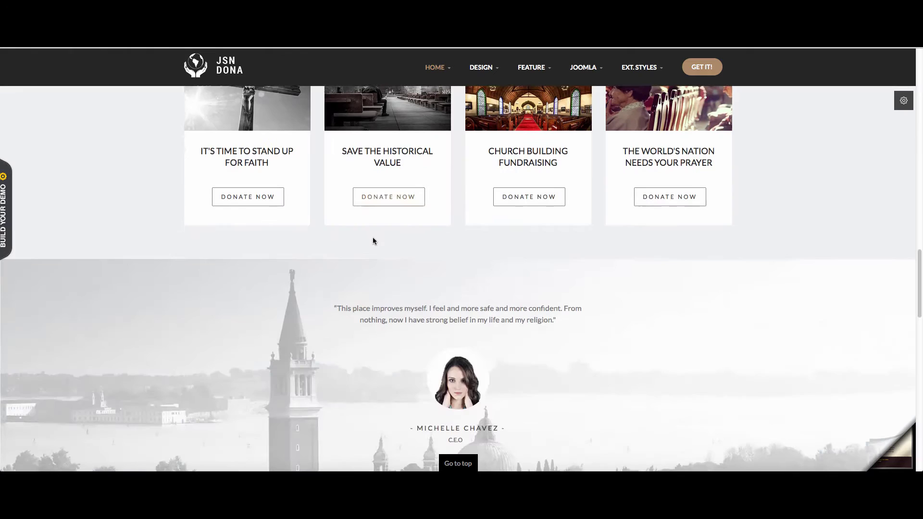
scroll(373, 240, "up", 2)
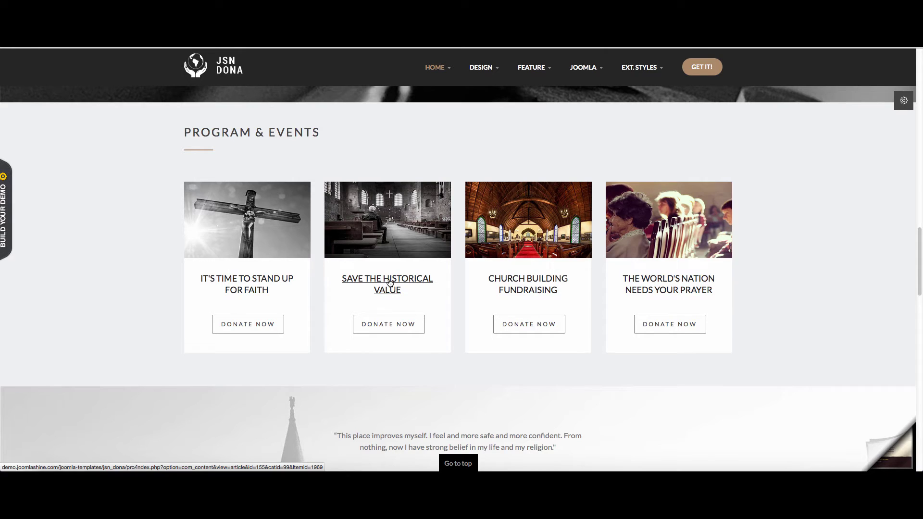
scroll(390, 280, "down", 3)
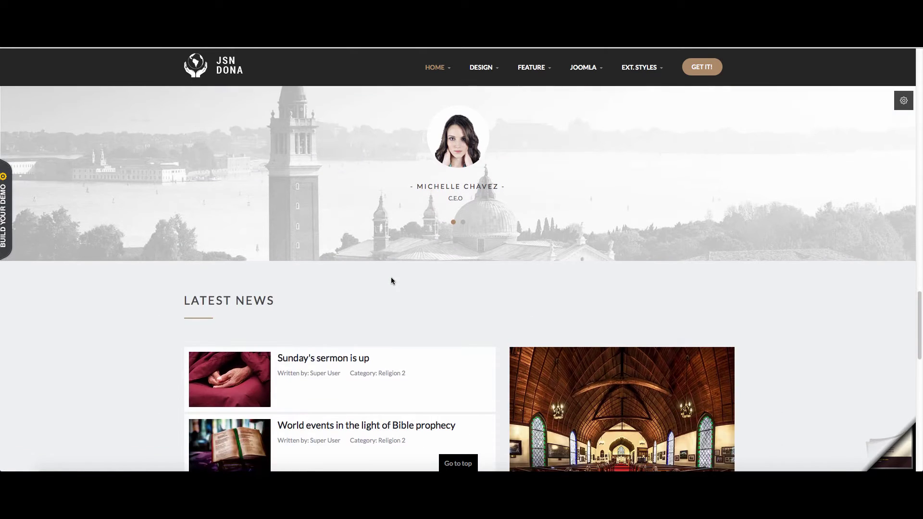
scroll(392, 280, "down", 3)
scroll(391, 281, "down", 1)
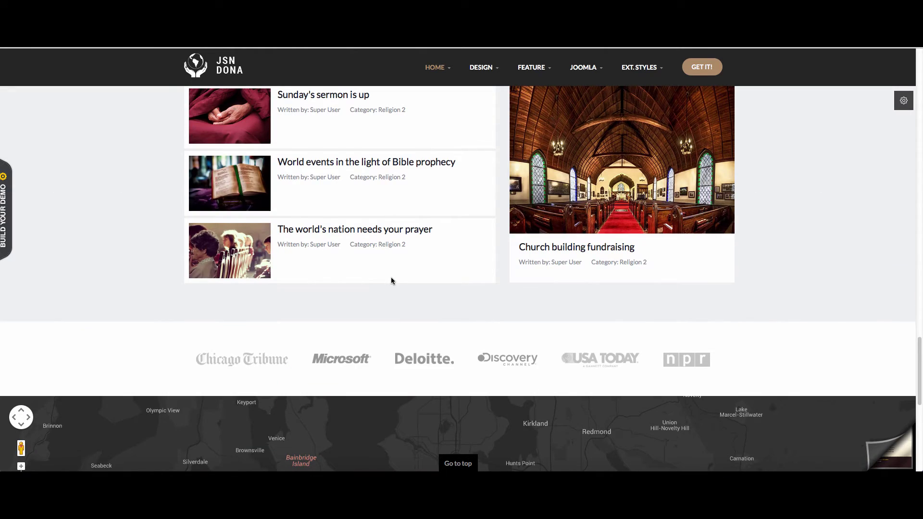
scroll(489, 267, "up", 7)
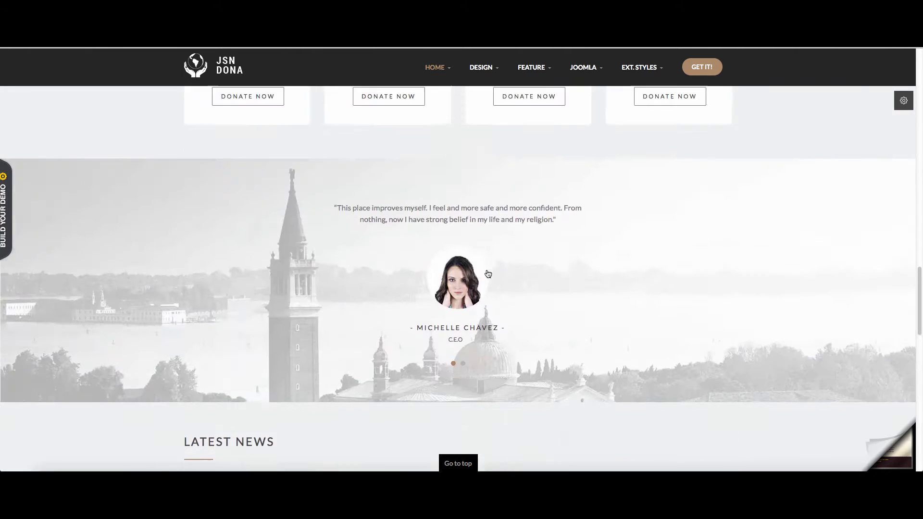
scroll(488, 274, "up", 3)
scroll(487, 274, "up", 2)
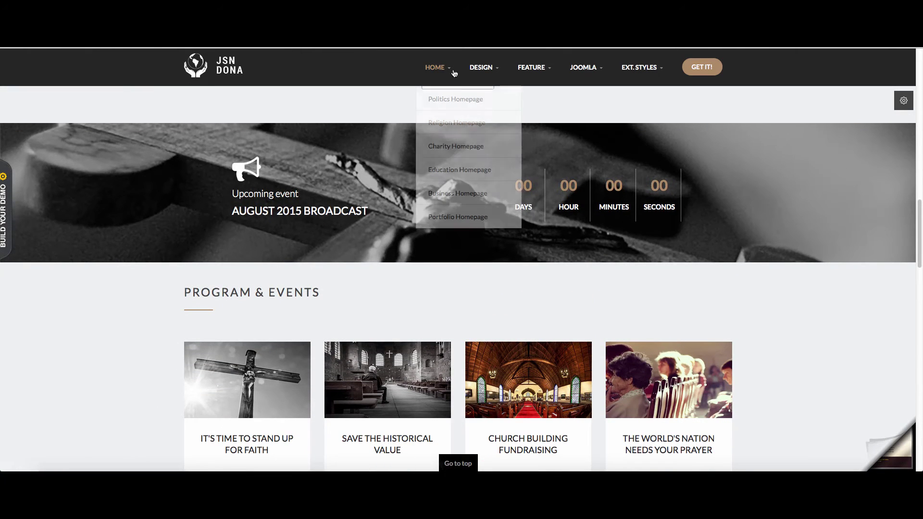
Step: Open the Charity Homepage layout from the HOME menu
left_click(447, 148)
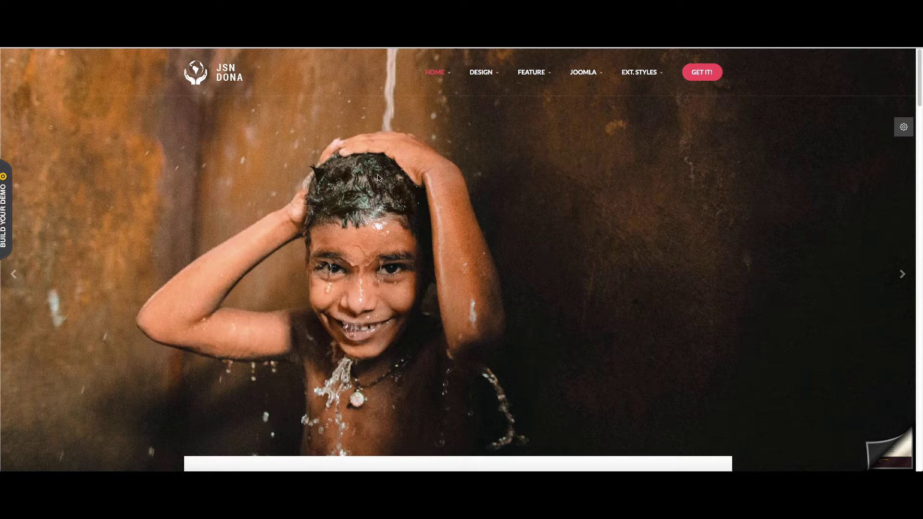
scroll(419, 173, "down", 1)
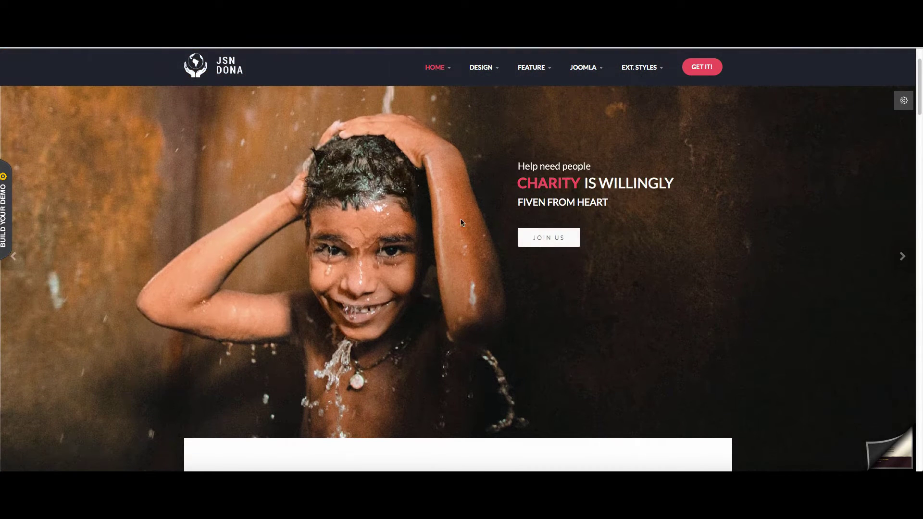
scroll(412, 213, "down", 2)
scroll(413, 213, "down", 2)
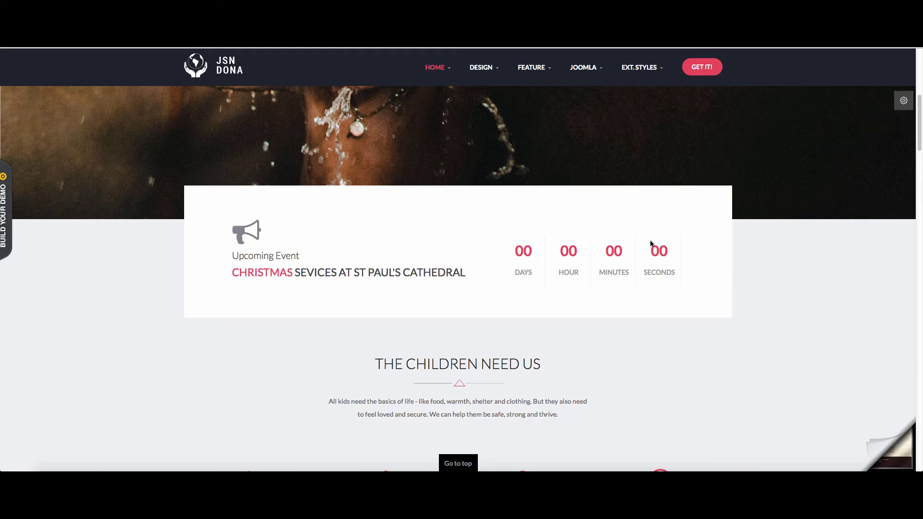
scroll(317, 253, "down", 4)
scroll(312, 265, "down", 2)
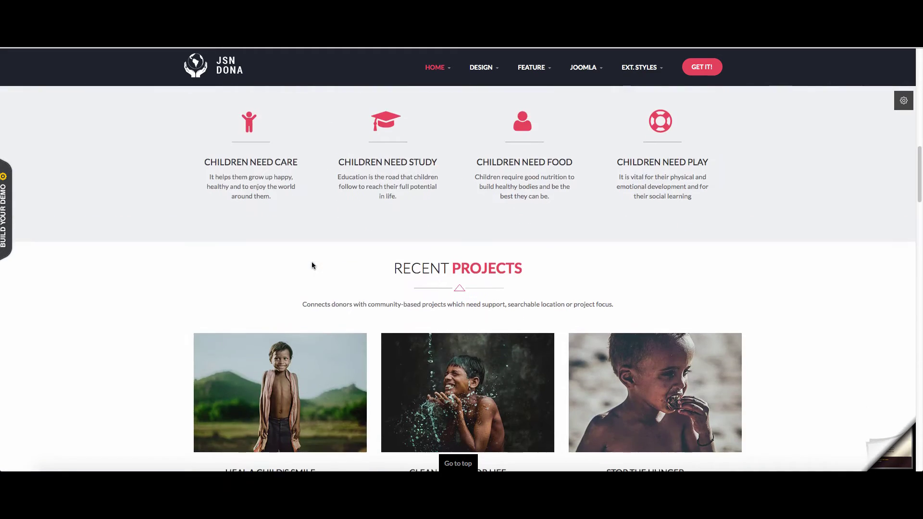
scroll(312, 265, "down", 2)
scroll(313, 267, "down", 3)
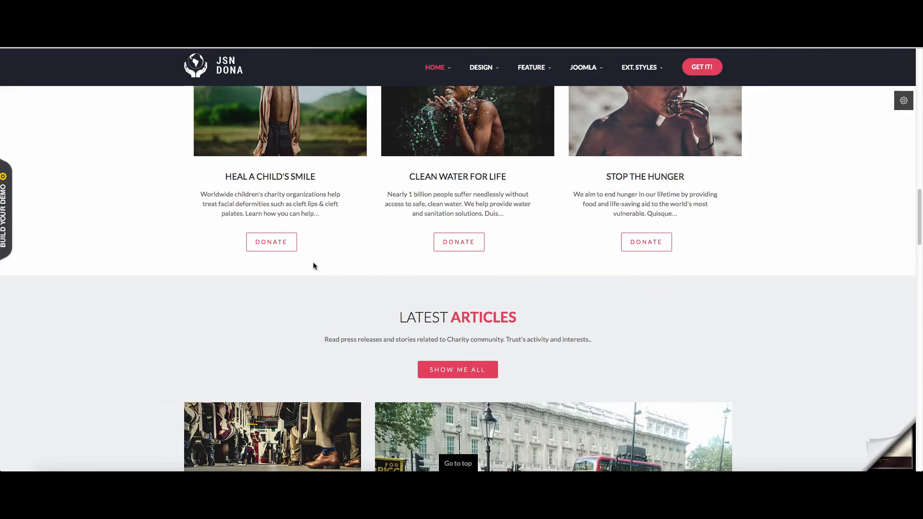
scroll(313, 266, "down", 3)
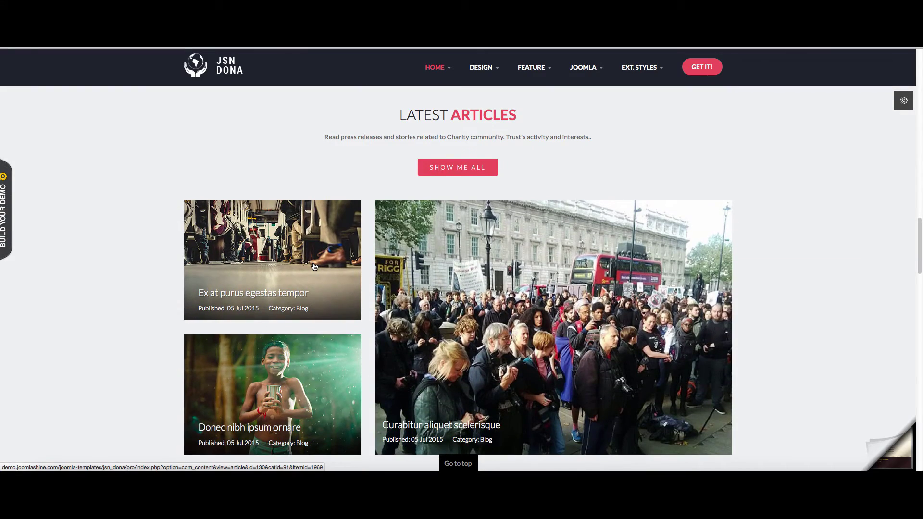
scroll(216, 259, "down", 3)
scroll(195, 257, "down", 3)
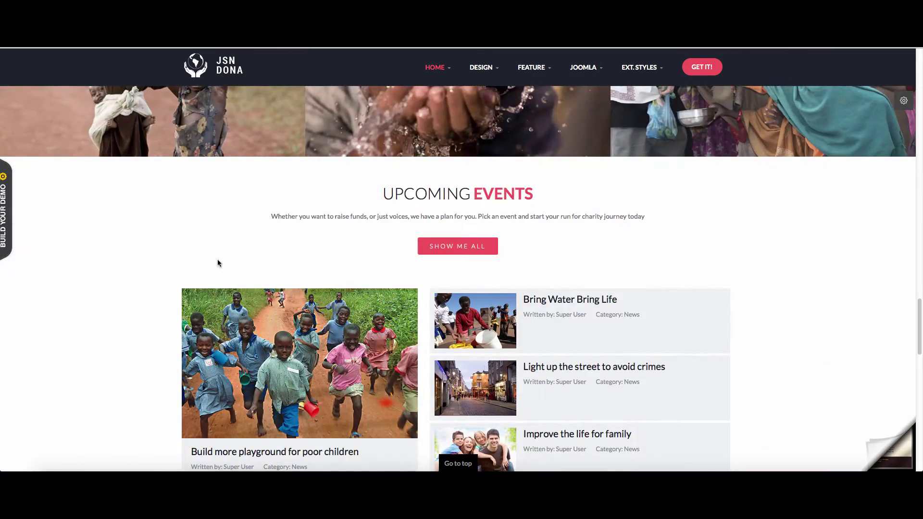
scroll(216, 260, "down", 2)
scroll(218, 262, "down", 1)
scroll(218, 261, "up", 4)
scroll(218, 262, "up", 3)
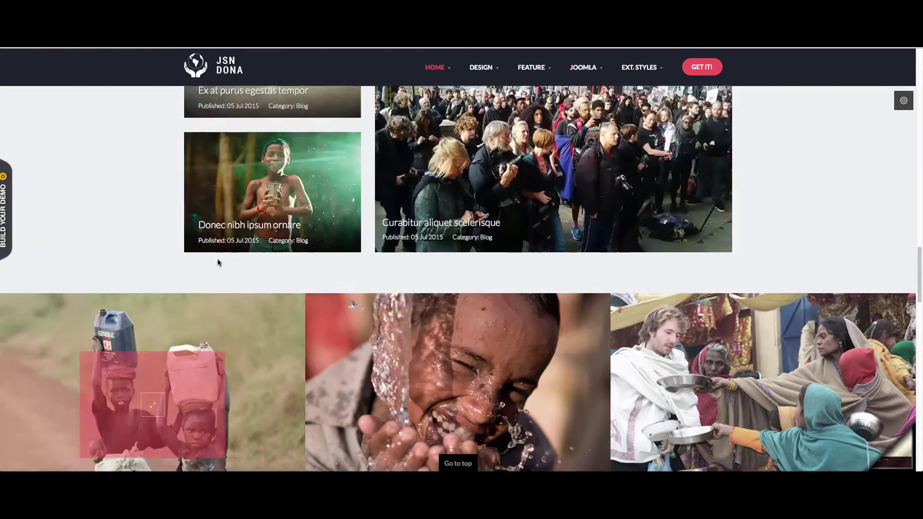
scroll(218, 262, "up", 1)
scroll(217, 262, "up", 1)
scroll(218, 262, "up", 2)
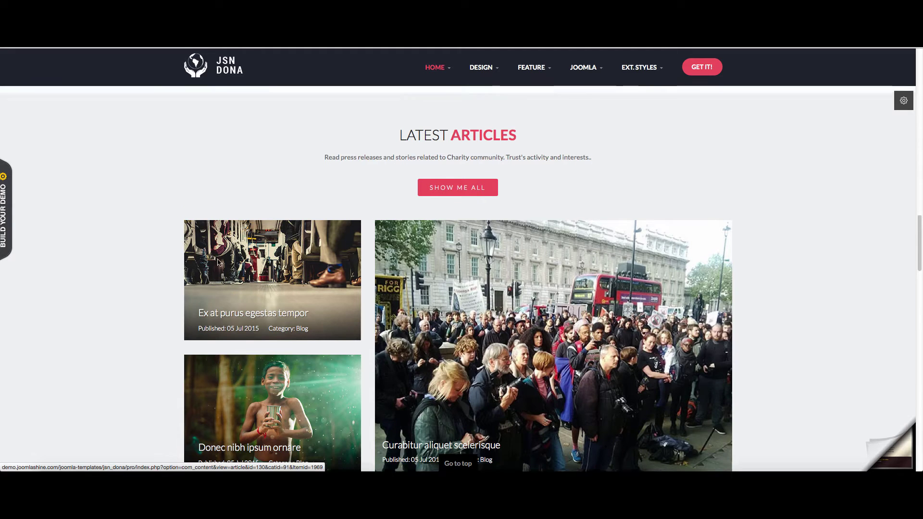
scroll(218, 263, "up", 5)
scroll(218, 263, "up", 5)
scroll(218, 263, "up", 1)
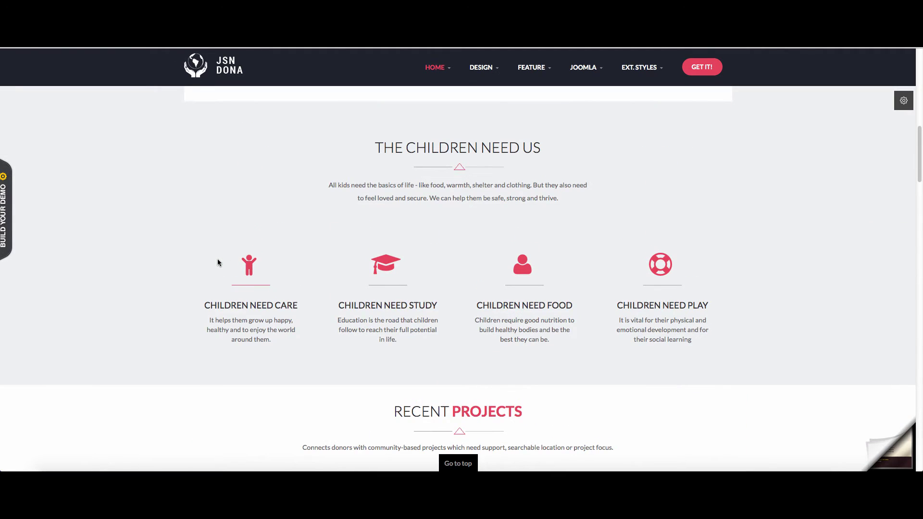
scroll(218, 263, "up", 2)
scroll(459, 268, "up", 2)
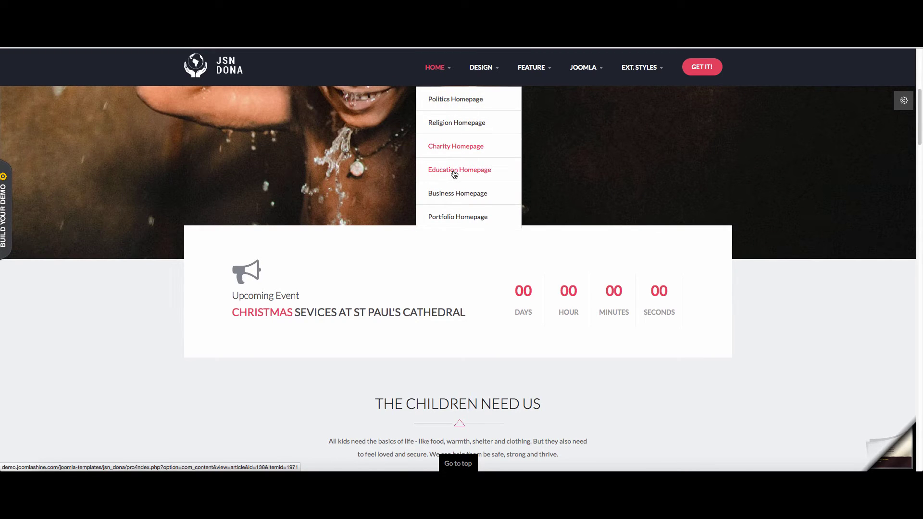
Step: Switch to the Education Homepage layout from the HOME dropdown
left_click(455, 171)
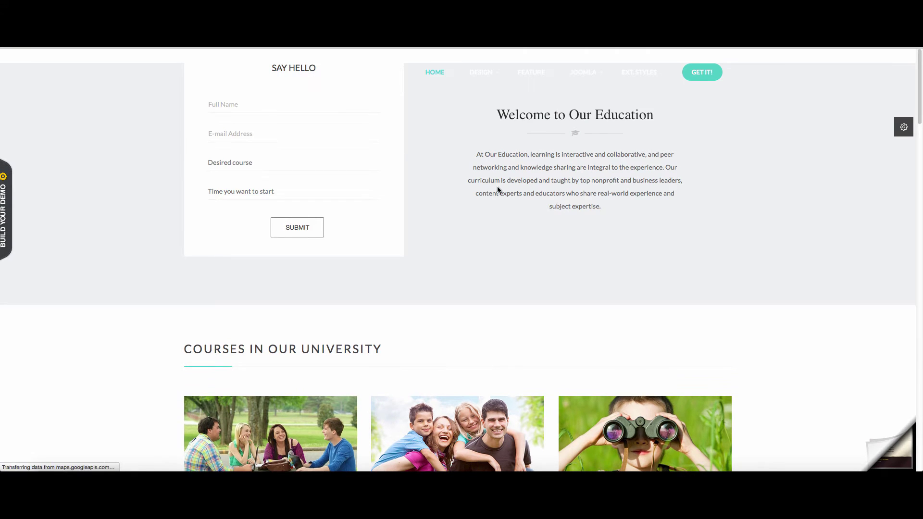
scroll(497, 189, "down", 2)
scroll(447, 185, "up", 7)
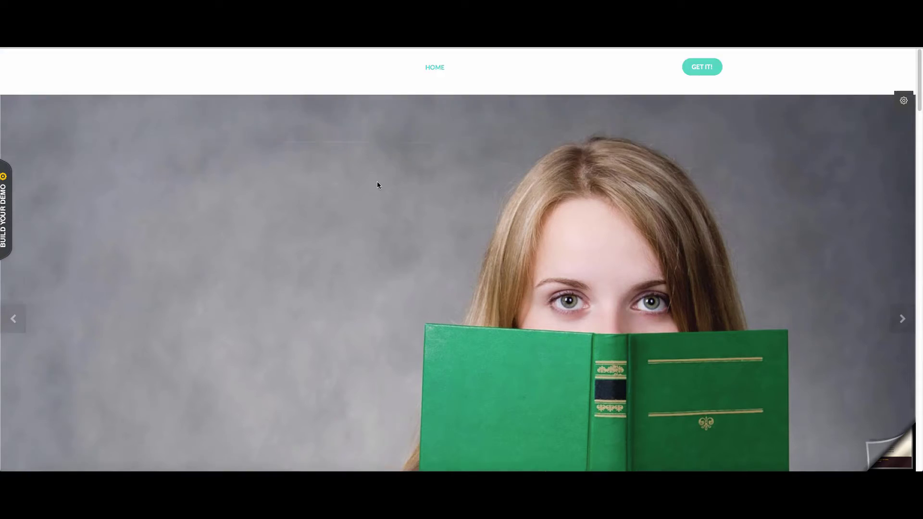
scroll(378, 182, "down", 3)
scroll(381, 181, "down", 5)
scroll(383, 184, "down", 3)
scroll(382, 185, "down", 2)
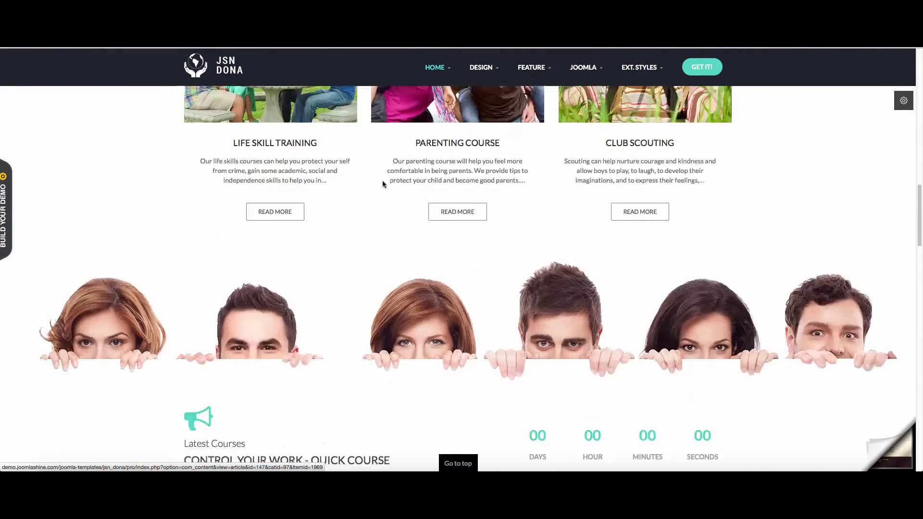
scroll(382, 184, "down", 2)
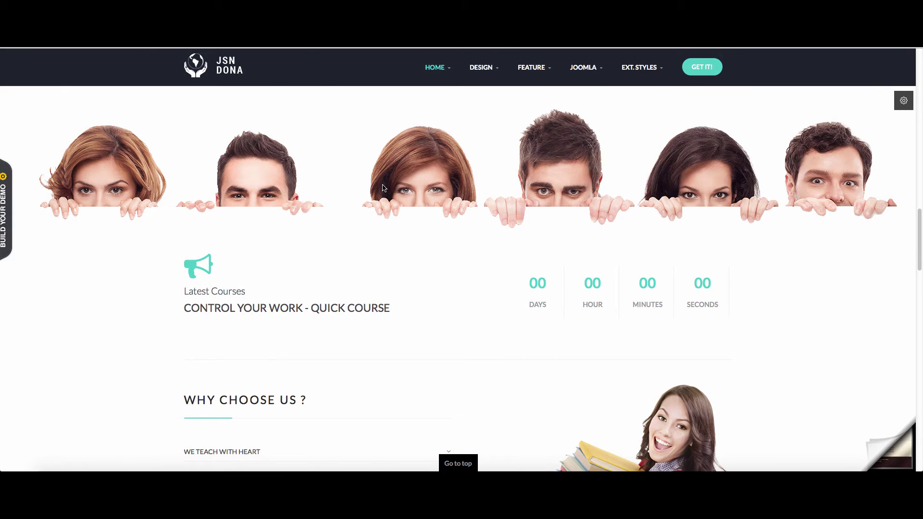
scroll(384, 188, "down", 3)
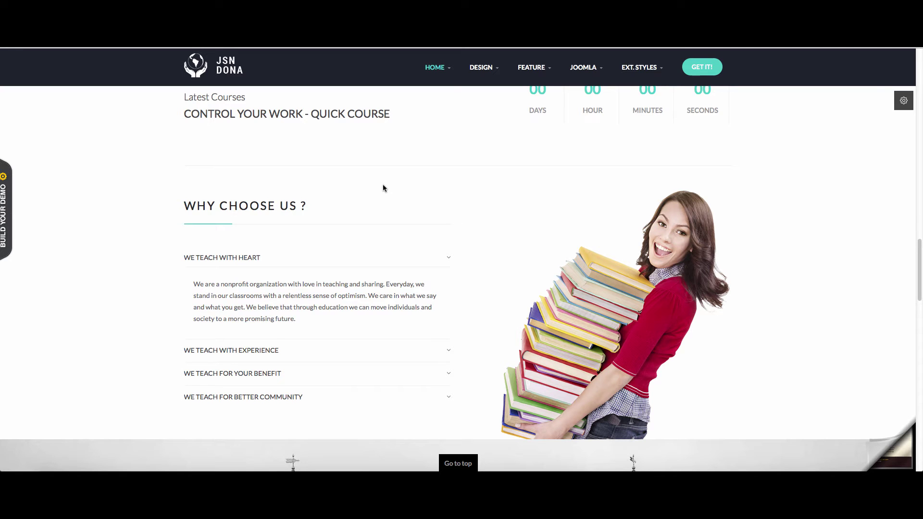
scroll(382, 189, "down", 4)
scroll(382, 191, "down", 3)
scroll(380, 194, "down", 2)
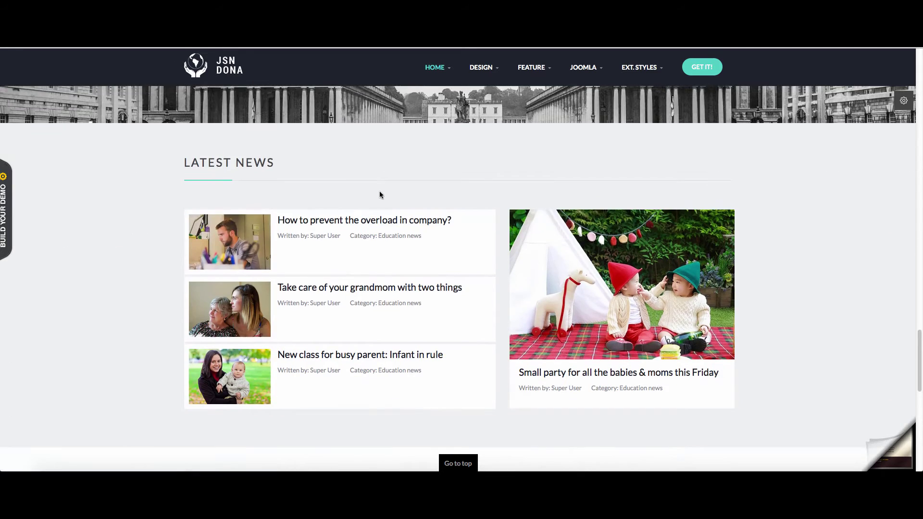
scroll(379, 192, "down", 2)
scroll(379, 194, "down", 2)
scroll(379, 194, "up", 3)
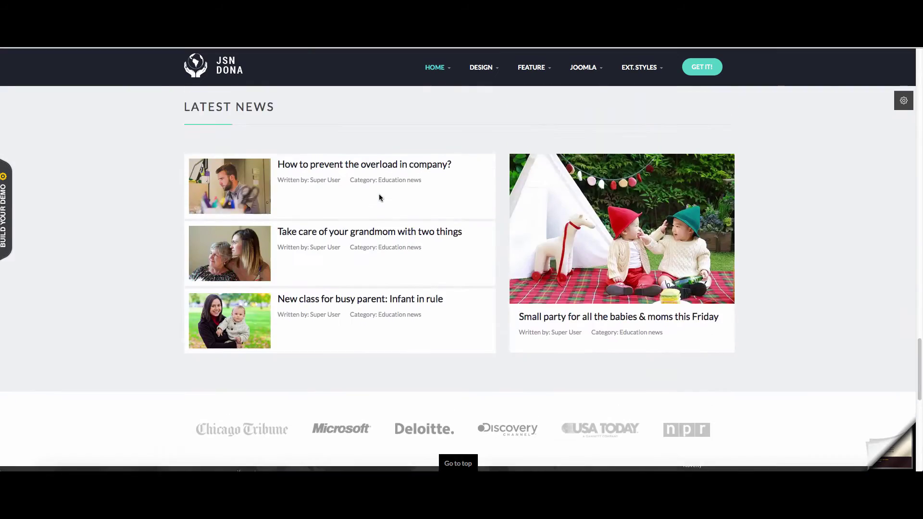
scroll(379, 194, "up", 3)
scroll(379, 194, "up", 2)
scroll(378, 194, "up", 3)
scroll(379, 195, "up", 3)
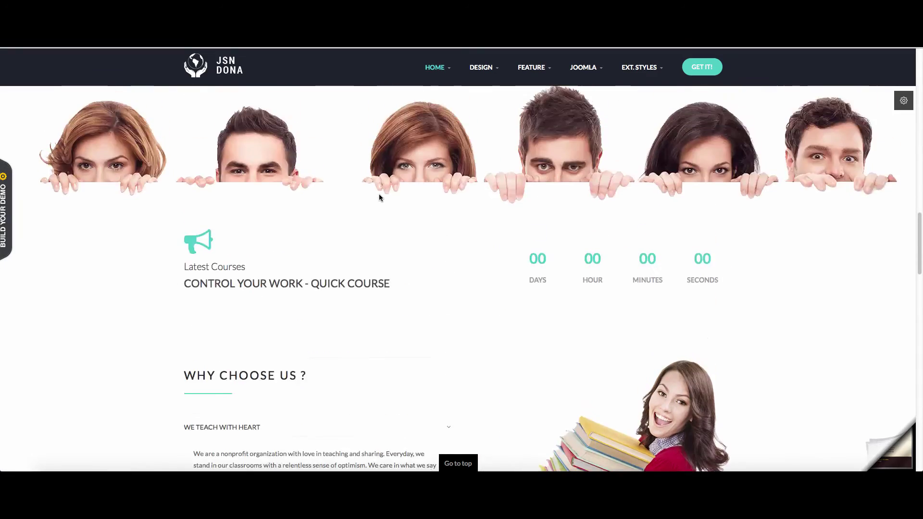
scroll(380, 197, "up", 2)
scroll(378, 194, "up", 2)
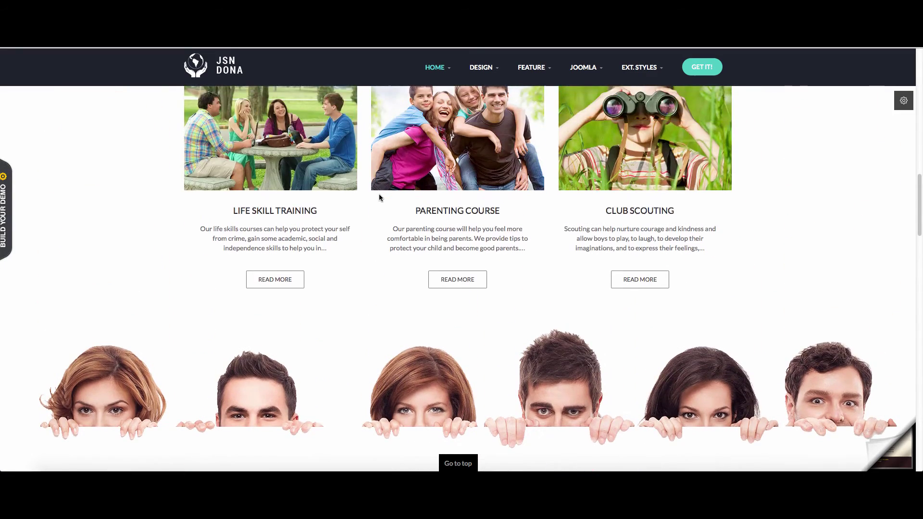
scroll(379, 194, "up", 3)
scroll(379, 194, "up", 1)
scroll(378, 193, "up", 2)
scroll(379, 194, "up", 2)
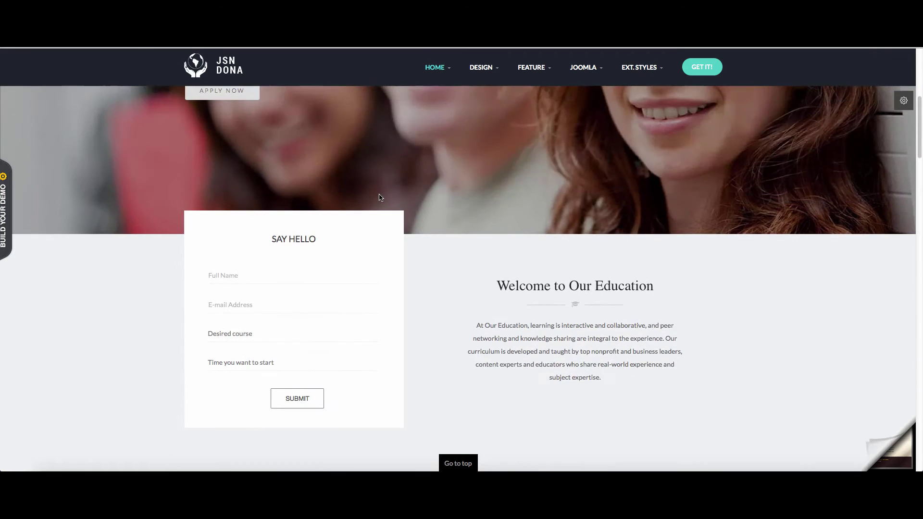
scroll(379, 197, "up", 4)
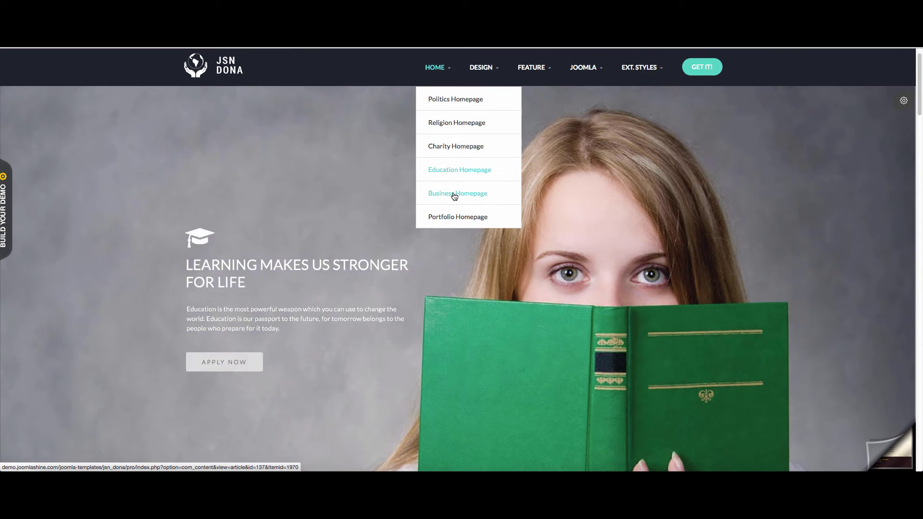
Step: Switch to the Business Homepage layout from the HOME dropdown
left_click(455, 196)
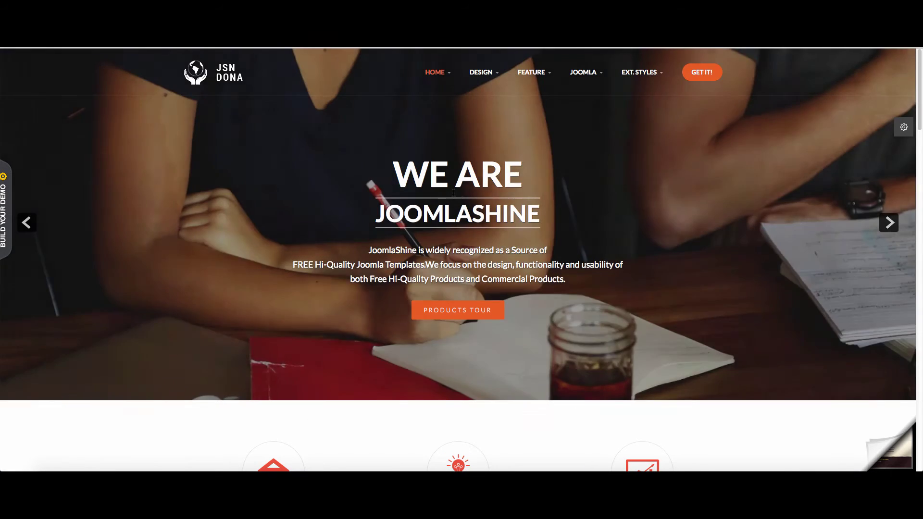
scroll(342, 224, "down", 5)
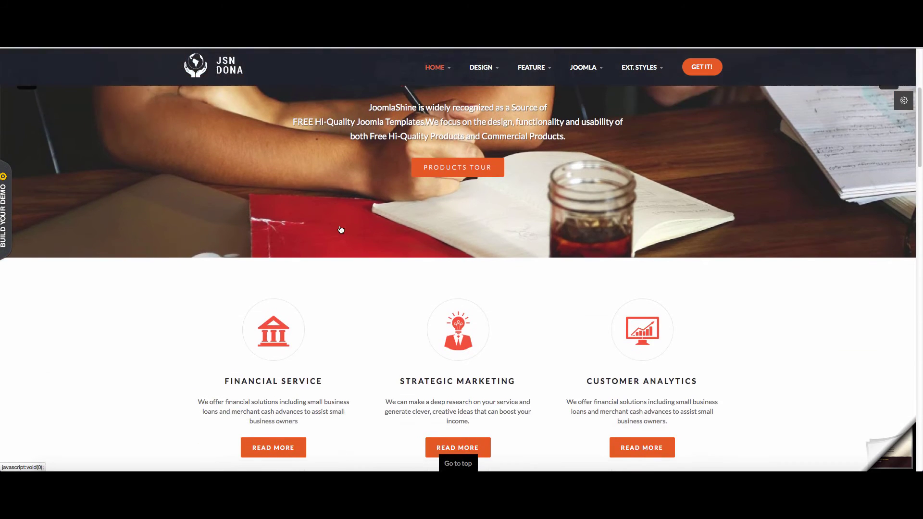
scroll(345, 225, "down", 5)
scroll(354, 227, "down", 5)
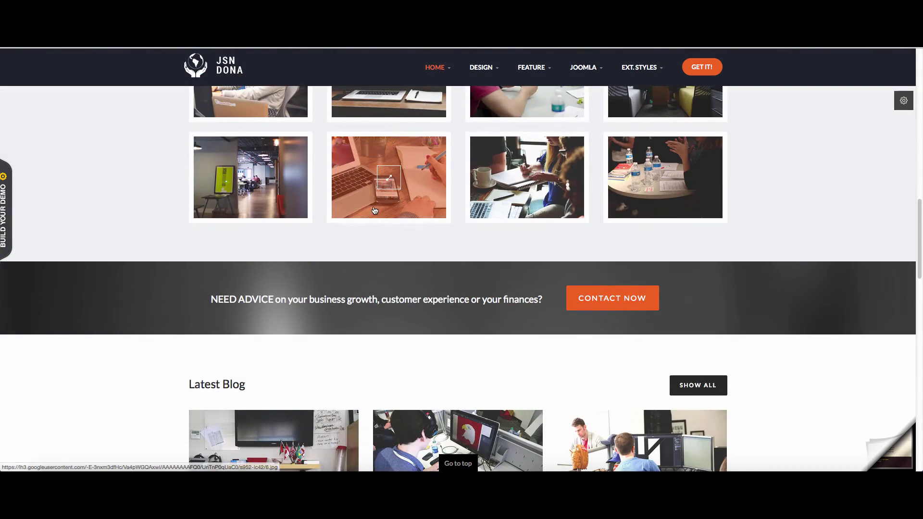
scroll(296, 195, "down", 3)
scroll(313, 204, "down", 5)
scroll(316, 212, "down", 5)
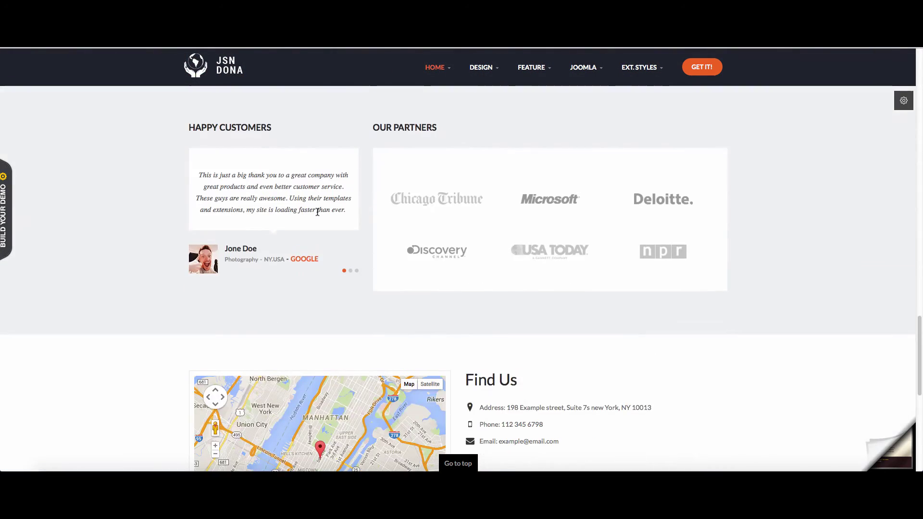
scroll(318, 219, "down", 2)
scroll(320, 219, "down", 3)
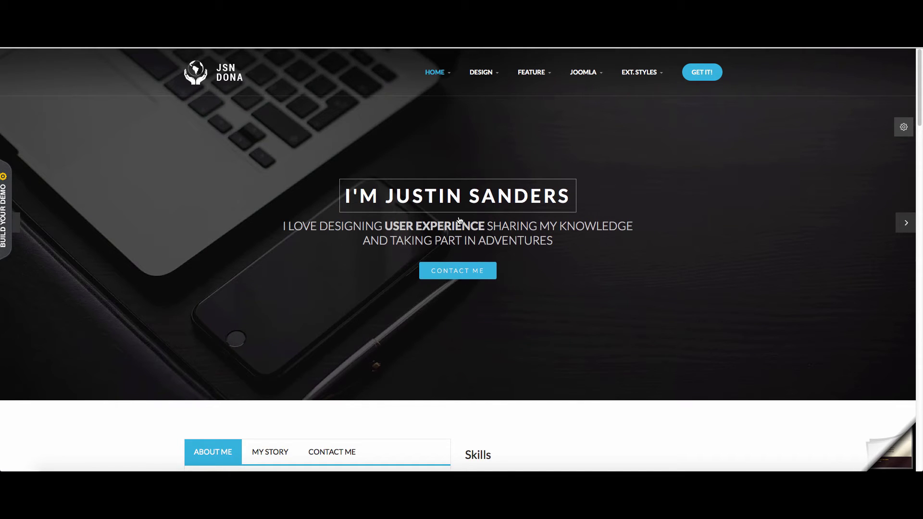
scroll(458, 221, "down", 5)
scroll(459, 219, "down", 2)
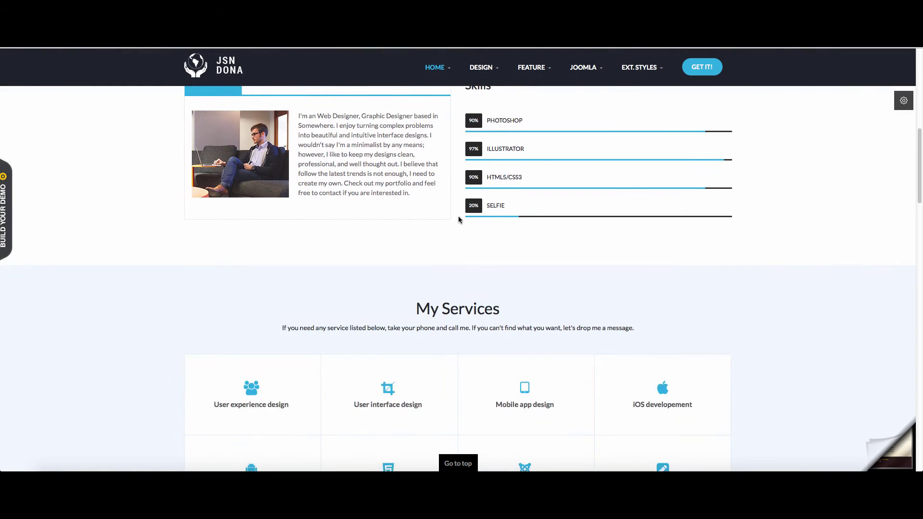
scroll(459, 220, "down", 2)
scroll(459, 220, "down", 1)
scroll(459, 219, "down", 2)
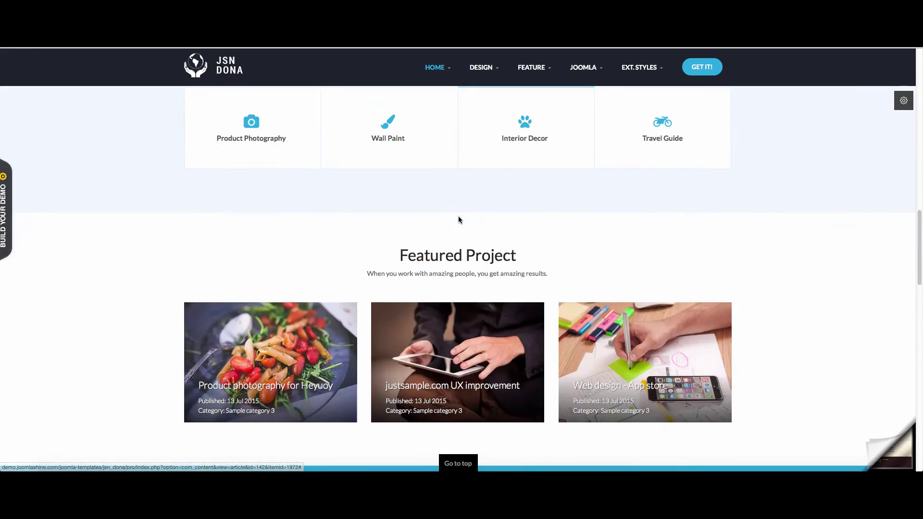
scroll(460, 219, "down", 2)
scroll(459, 218, "down", 3)
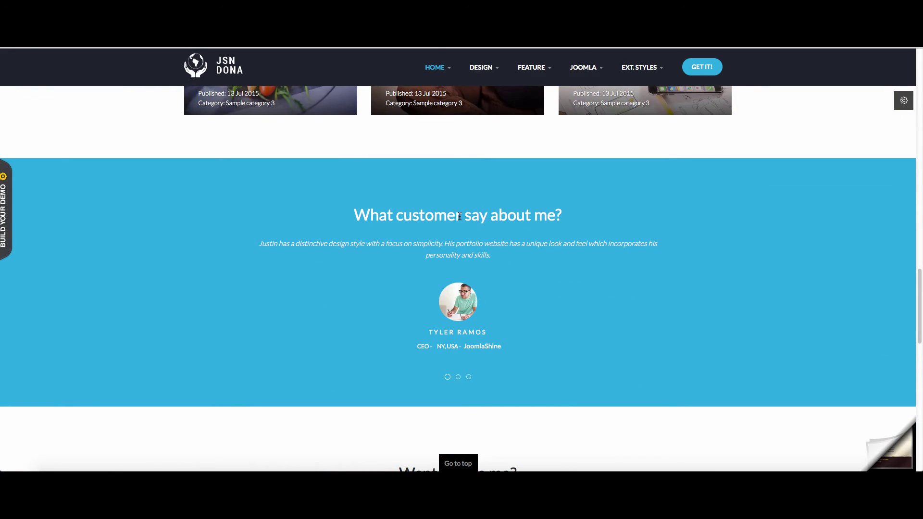
scroll(459, 216, "down", 1)
scroll(459, 217, "down", 2)
scroll(459, 218, "down", 3)
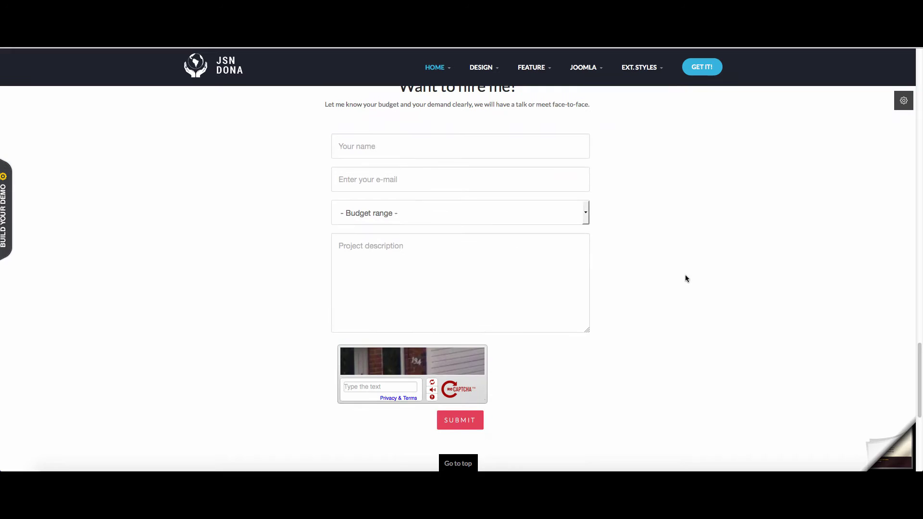
scroll(705, 282, "down", 2)
scroll(703, 282, "up", 4)
scroll(649, 253, "up", 6)
scroll(511, 180, "up", 2)
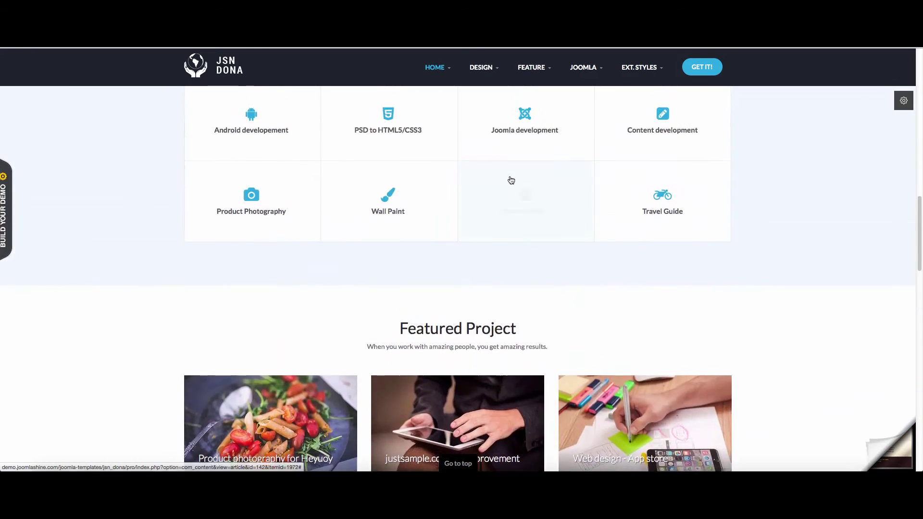
scroll(510, 180, "up", 1)
mouse_move(482, 99)
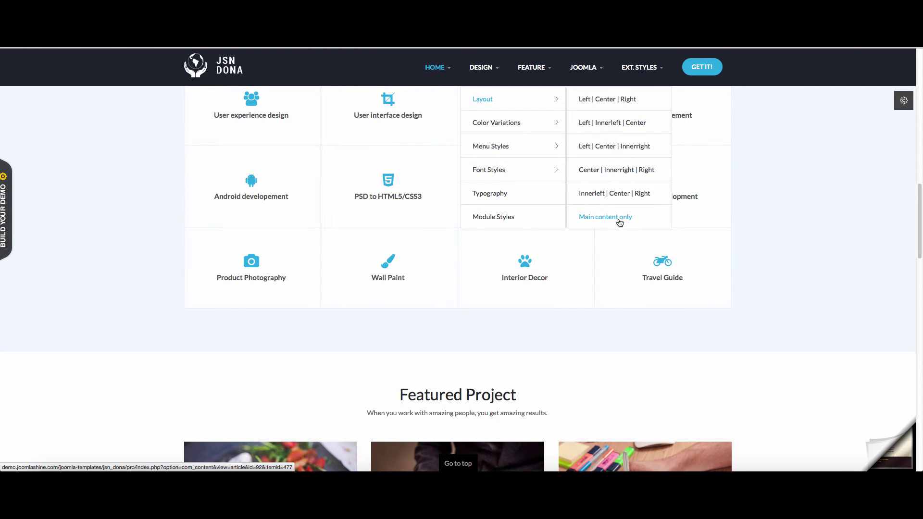
Step: Preview the Main content only and Left | Innerleft | Center layout pages
left_click(620, 223)
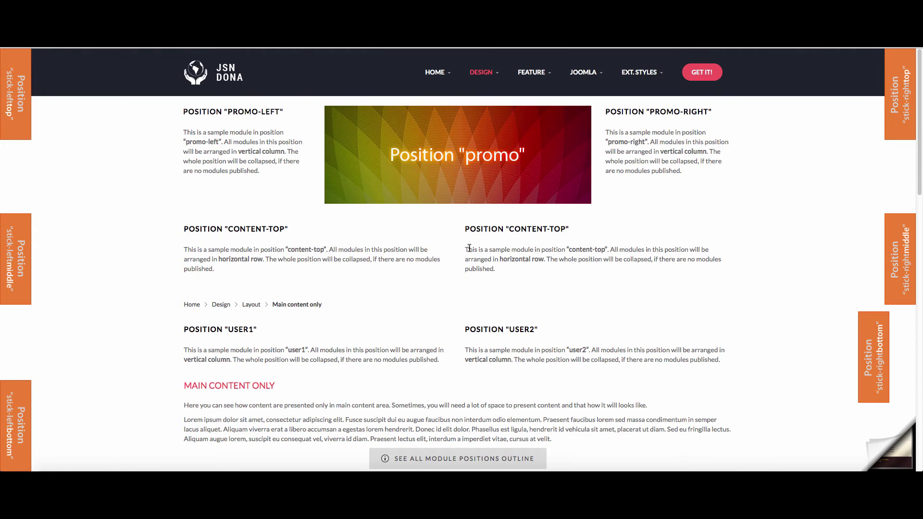
scroll(431, 237, "down", 5)
scroll(427, 236, "up", 3)
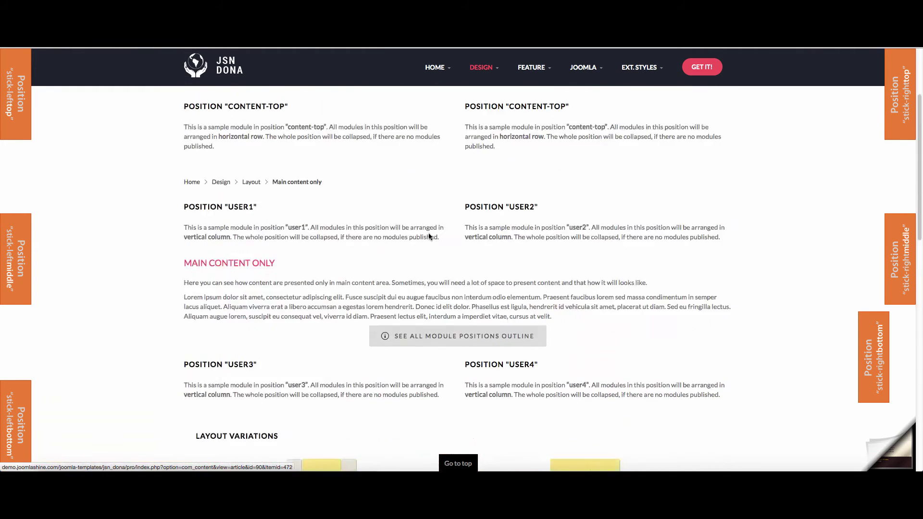
scroll(428, 235, "up", 2)
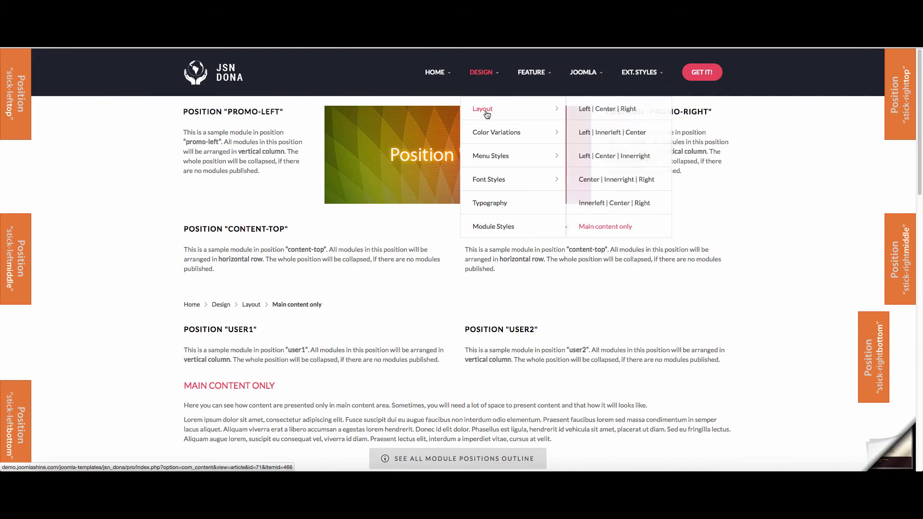
mouse_move(481, 73)
mouse_move(505, 109)
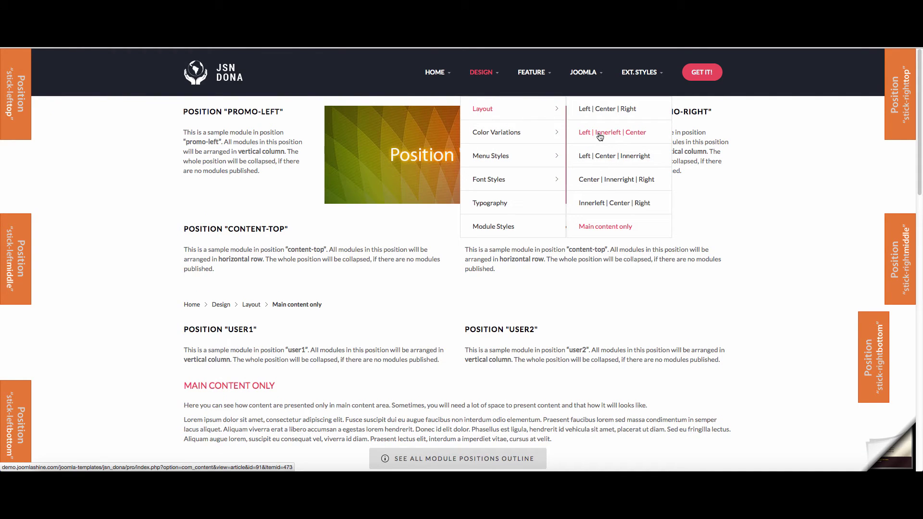
left_click(598, 139)
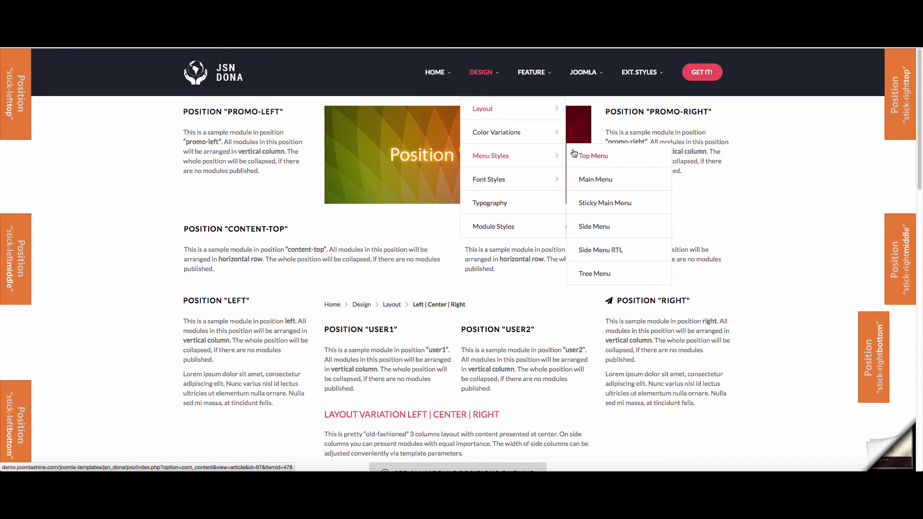
mouse_move(513, 179)
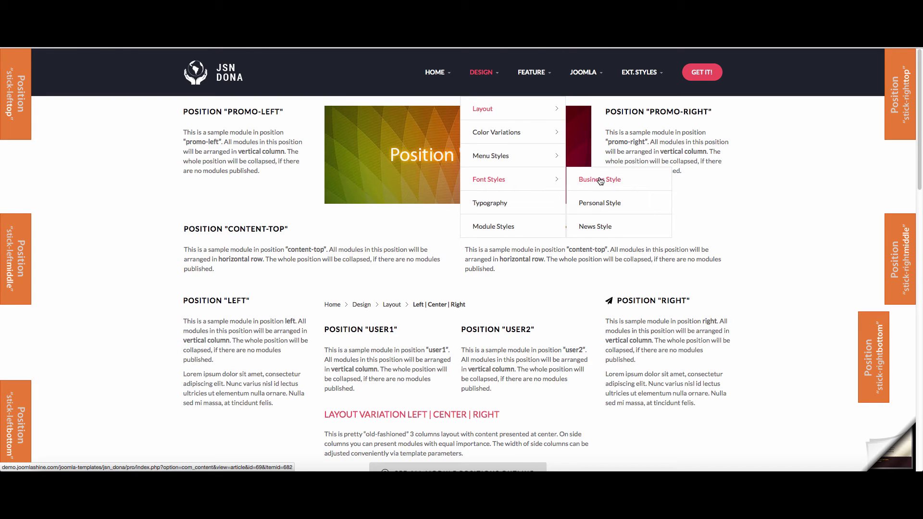
Step: Preview the Personal Style and Business Style font pages, then the Typography page
left_click(598, 205)
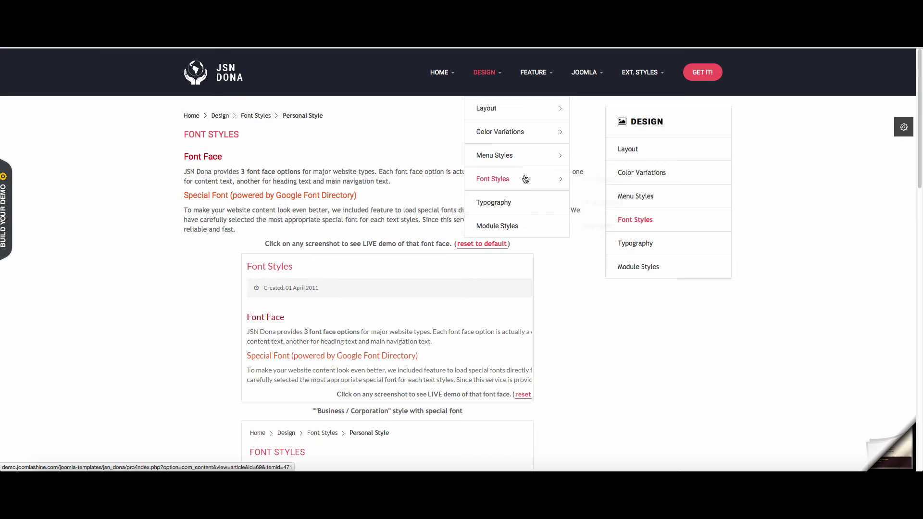
left_click(595, 180)
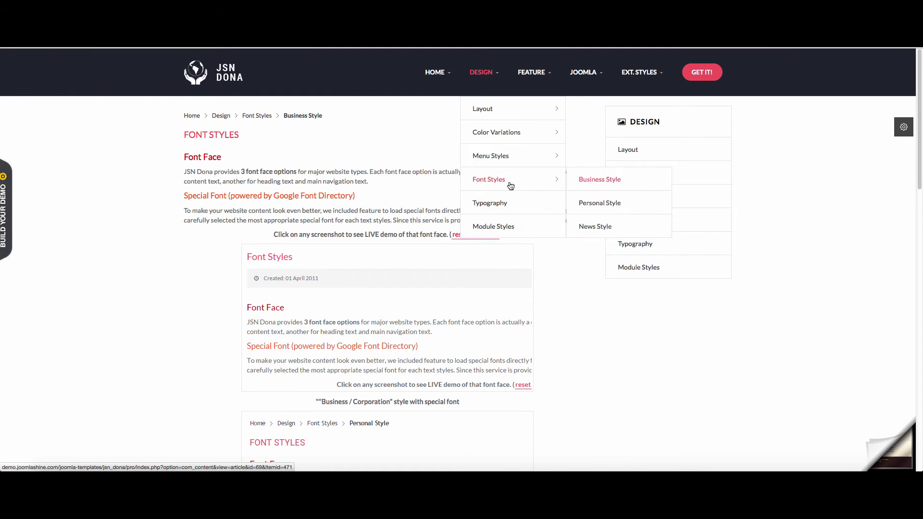
left_click(521, 207)
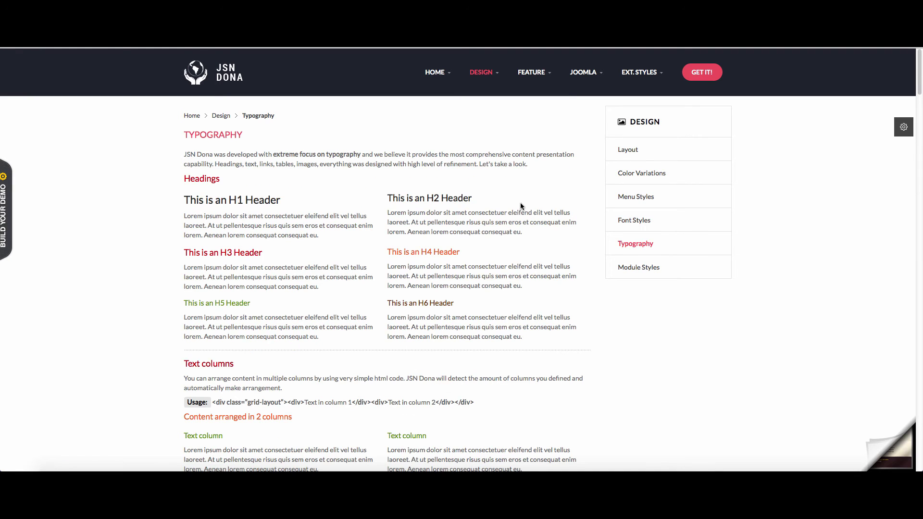
scroll(520, 203, "down", 3)
scroll(517, 203, "down", 3)
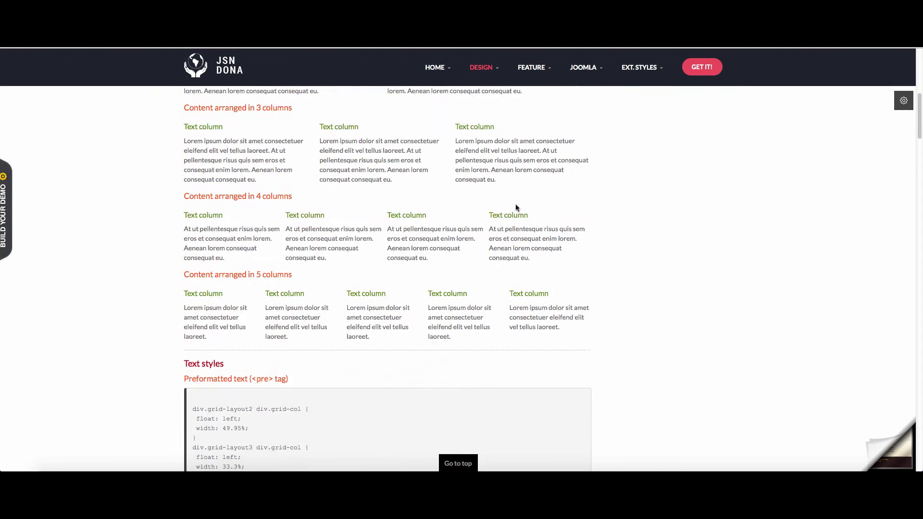
scroll(517, 204, "down", 4)
scroll(509, 204, "down", 5)
scroll(502, 196, "down", 3)
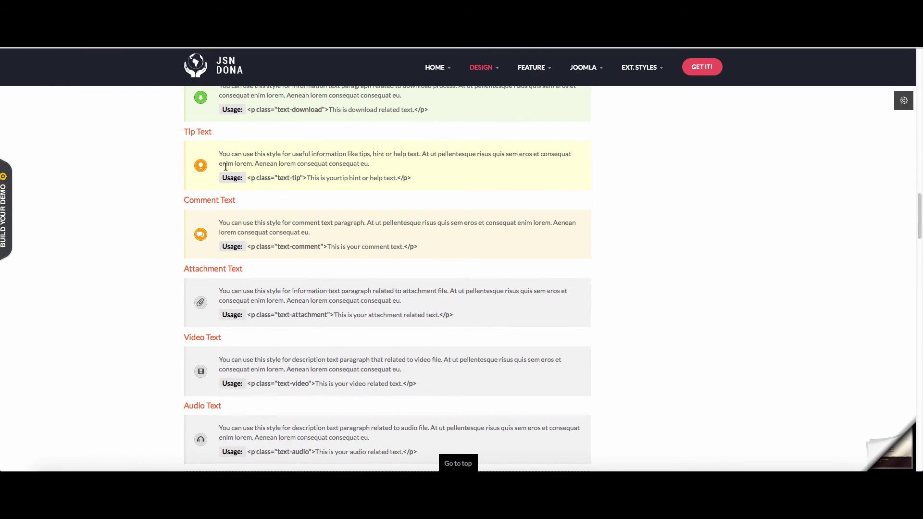
scroll(264, 247, "down", 1)
scroll(265, 246, "down", 4)
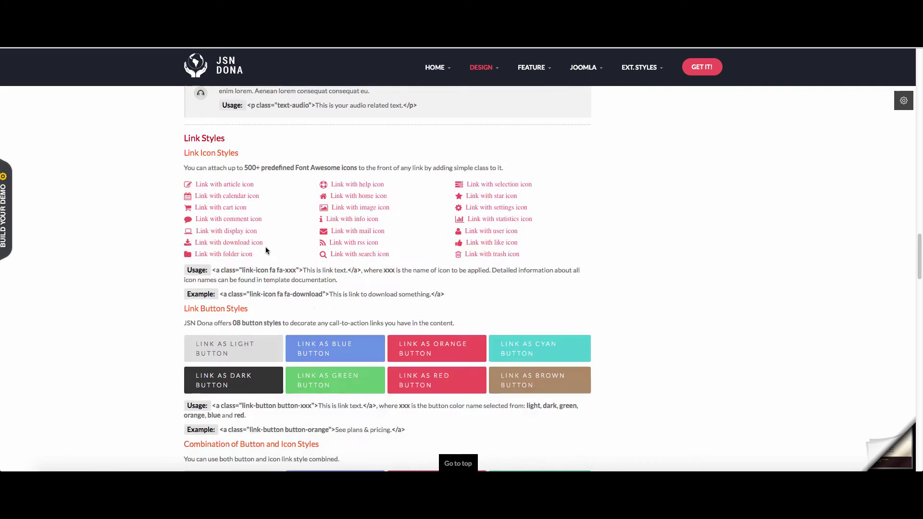
scroll(330, 293, "down", 2)
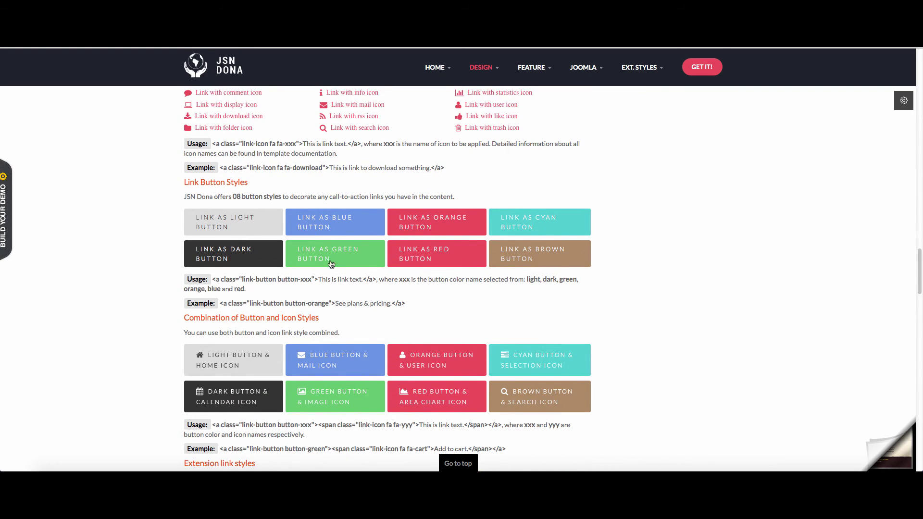
scroll(338, 274, "down", 2)
scroll(343, 284, "down", 5)
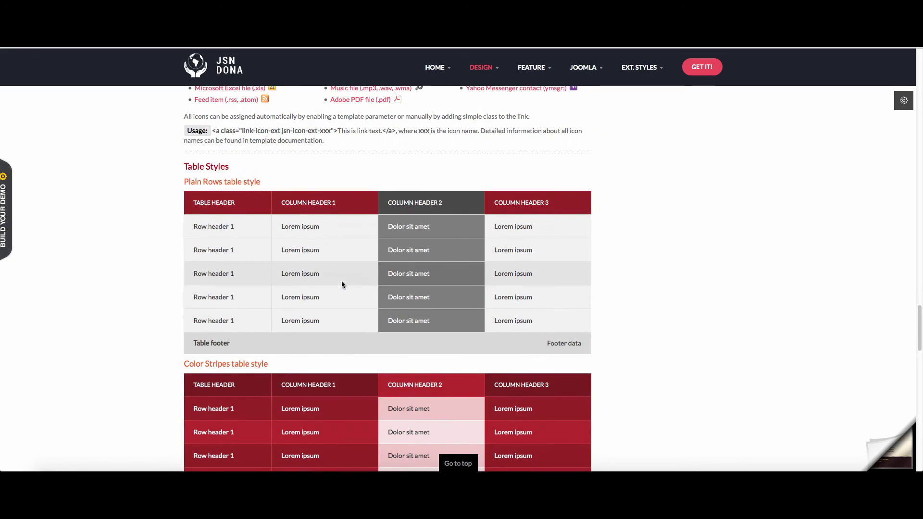
scroll(330, 303, "down", 1)
scroll(331, 303, "down", 5)
scroll(331, 304, "down", 5)
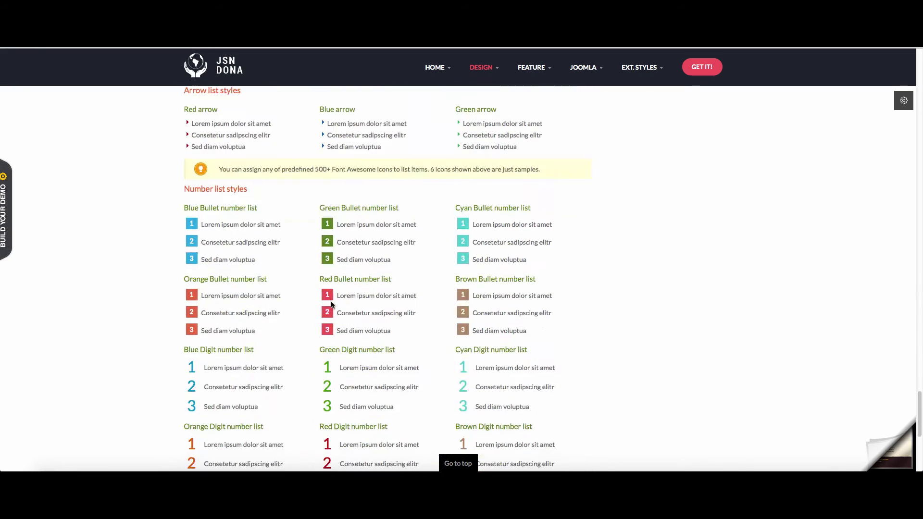
scroll(308, 238, "down", 3)
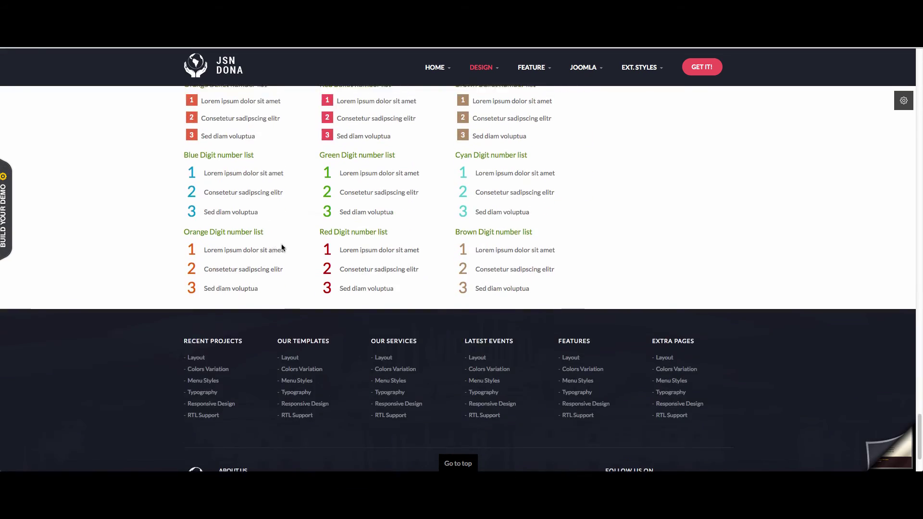
scroll(282, 245, "up", 7)
scroll(340, 248, "up", 4)
scroll(354, 258, "up", 1)
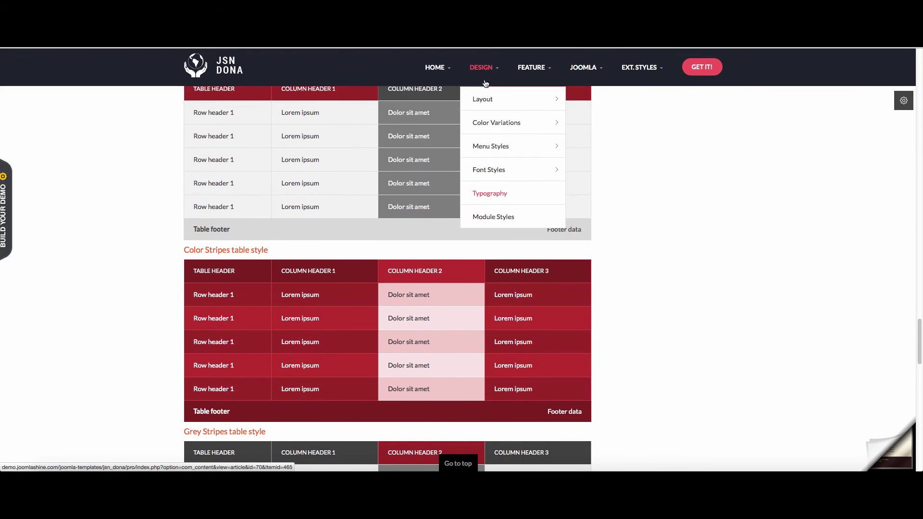
Step: Open Design > Module Styles to view the lightbox, solid, richbox and plain boxes
left_click(502, 218)
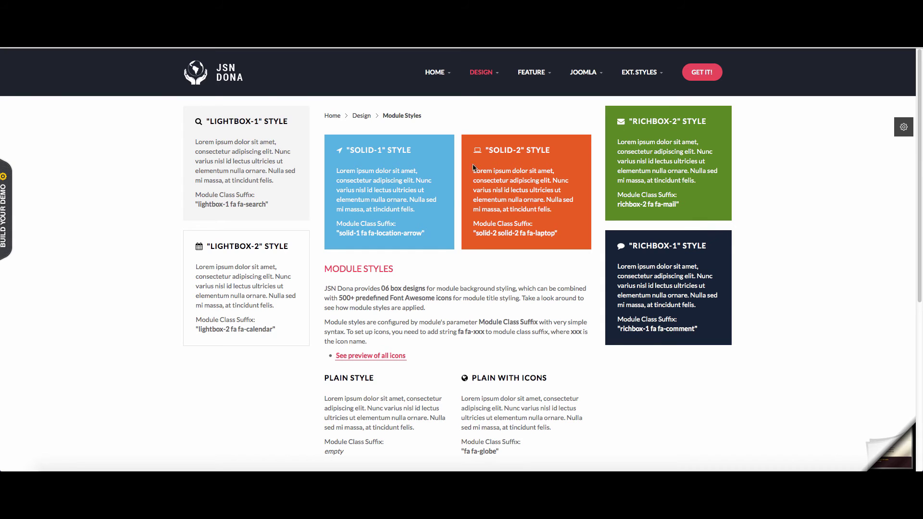
scroll(469, 249, "down", 3)
scroll(469, 246, "down", 2)
scroll(470, 242, "up", 5)
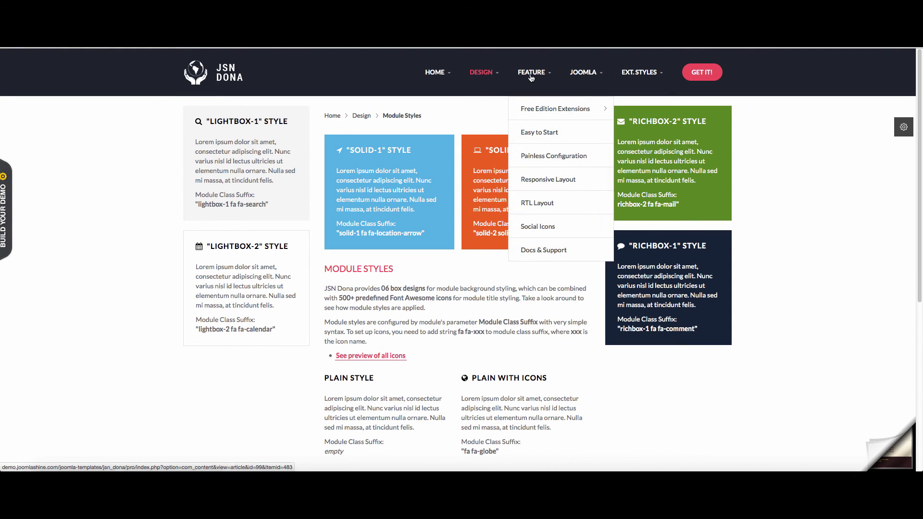
Step: Open Feature > Social Icons to view its social network integration section
mouse_move(534, 72)
left_click(545, 231)
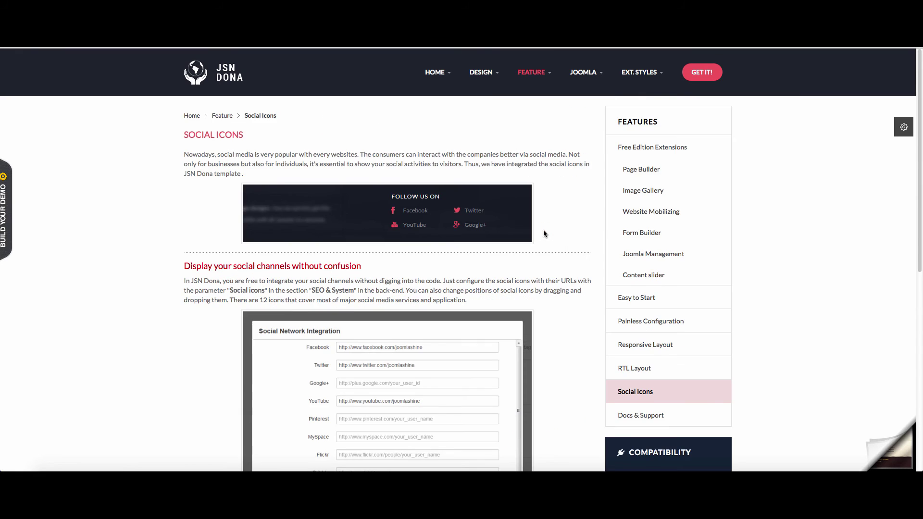
scroll(544, 230, "down", 10)
scroll(544, 230, "up", 1)
scroll(505, 217, "up", 1)
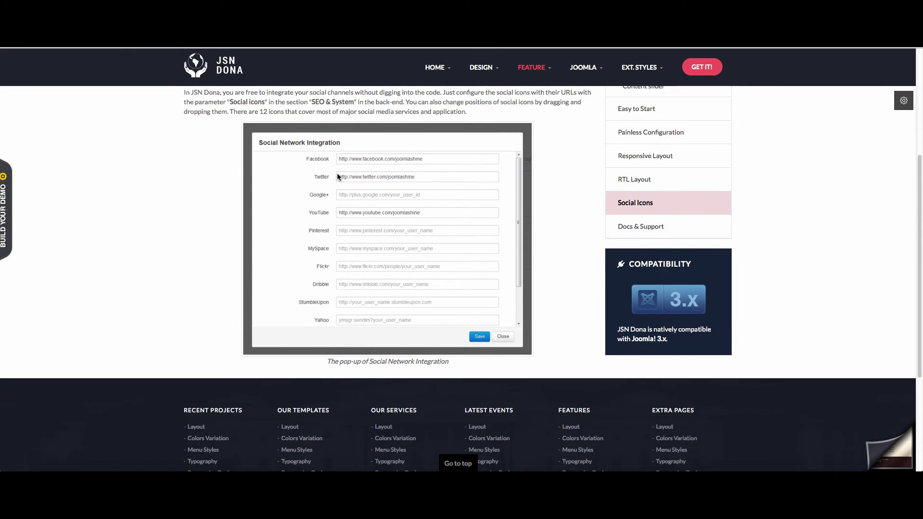
scroll(346, 194, "up", 1)
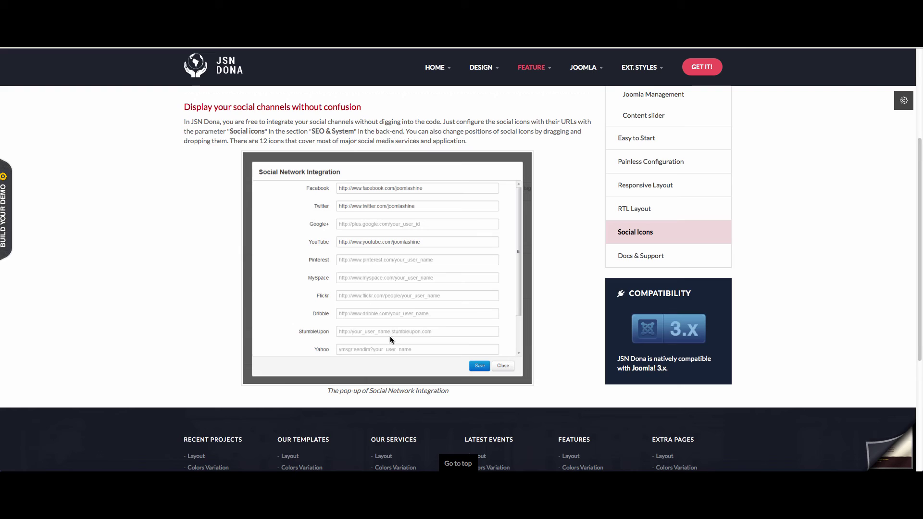
scroll(424, 291, "up", 3)
scroll(635, 259, "up", 1)
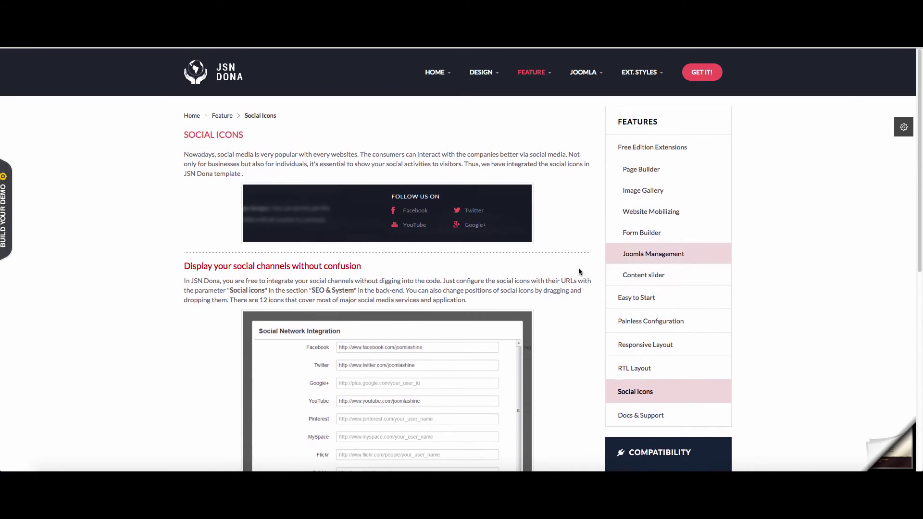